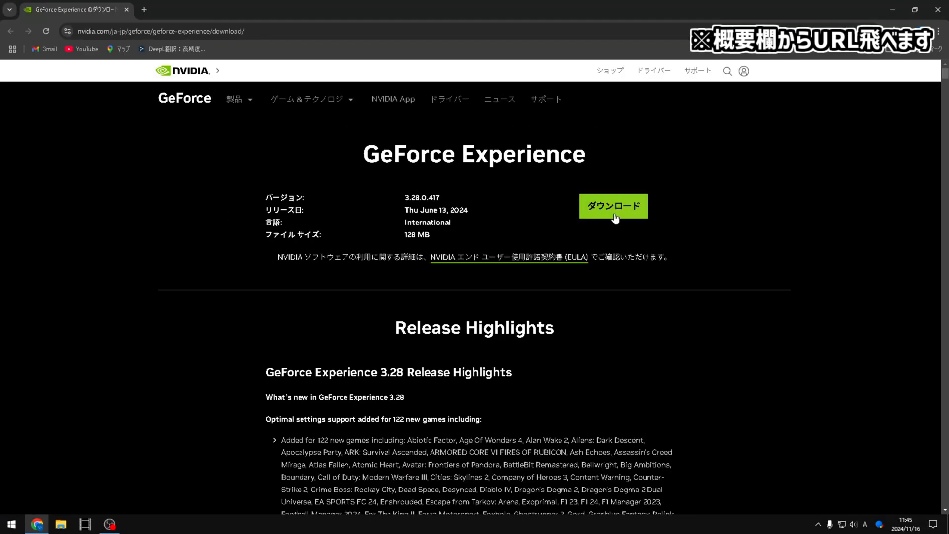
Download GeForce Experience 3.28.0.417, run the downloaded installer, and accept the terms to install it
click(615, 213)
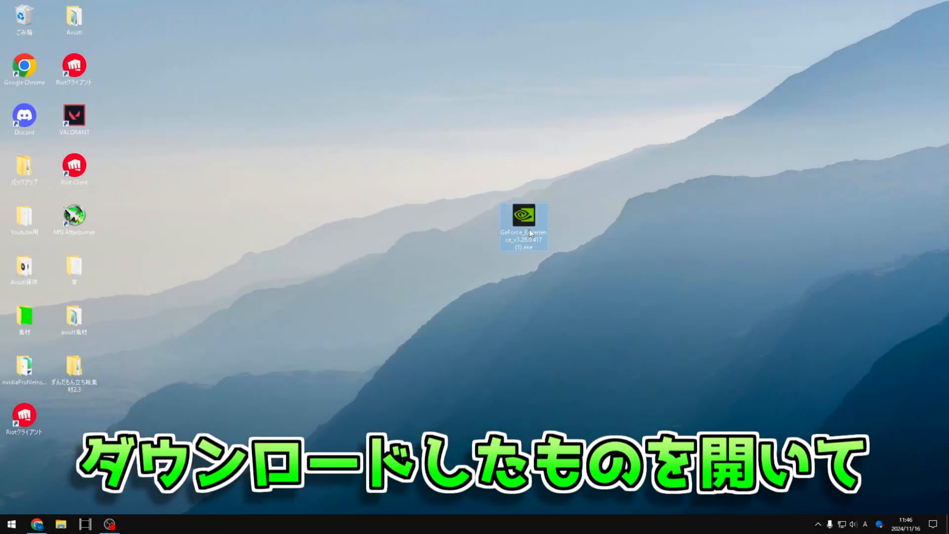
double_click(529, 230)
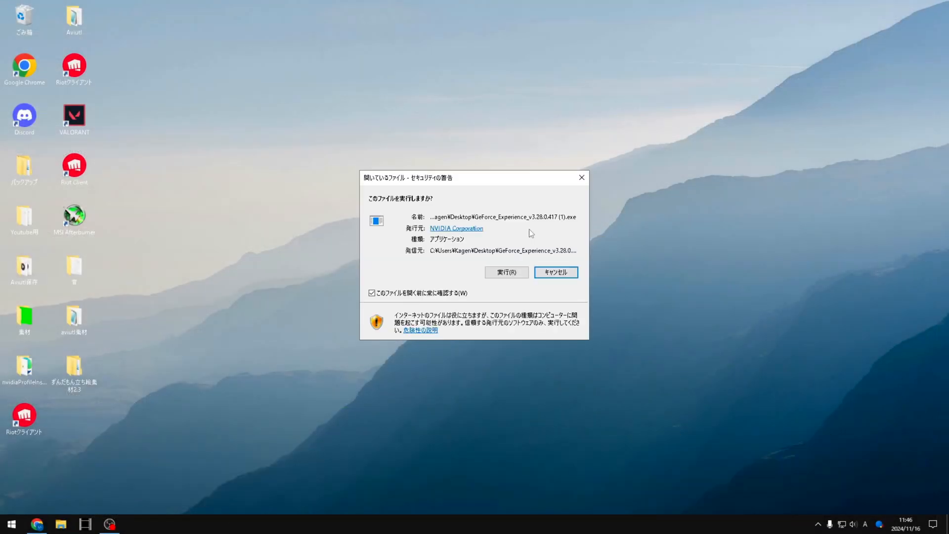
click(510, 271)
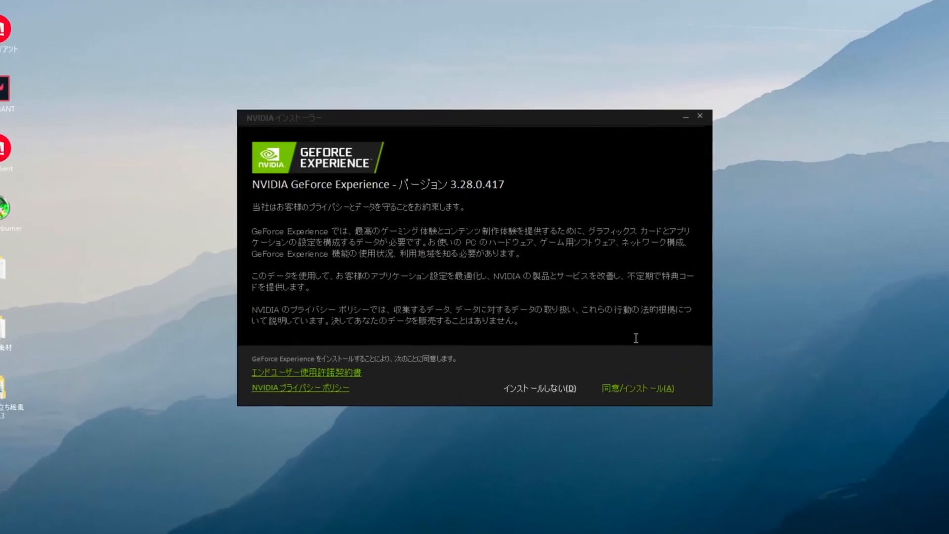
click(640, 390)
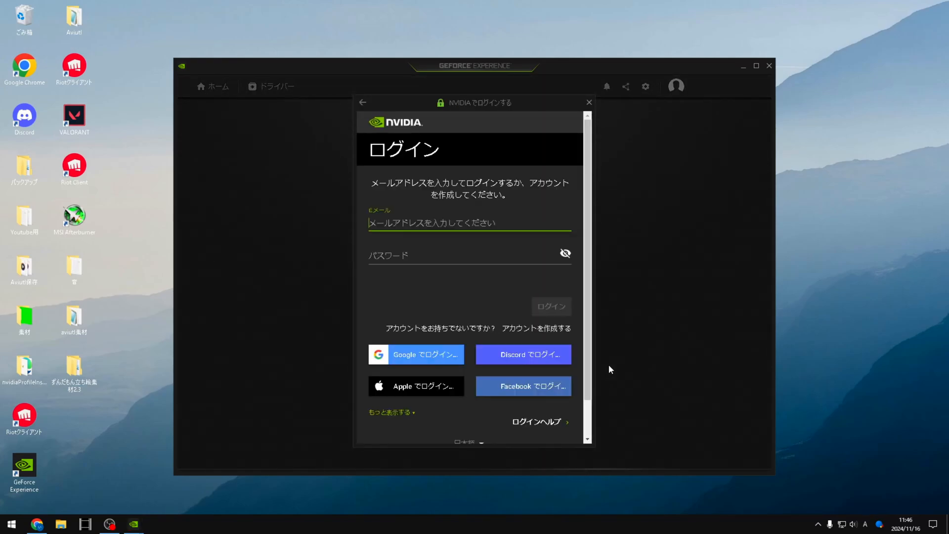
Log in to GeForce Experience with a Google account, dismissing the driver notification and skipping the introductory tour
click(450, 351)
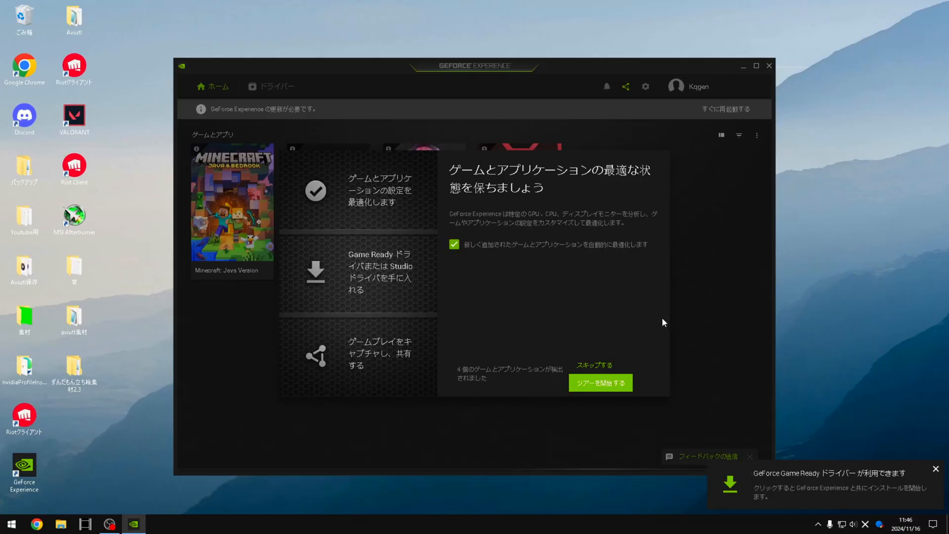
click(940, 470)
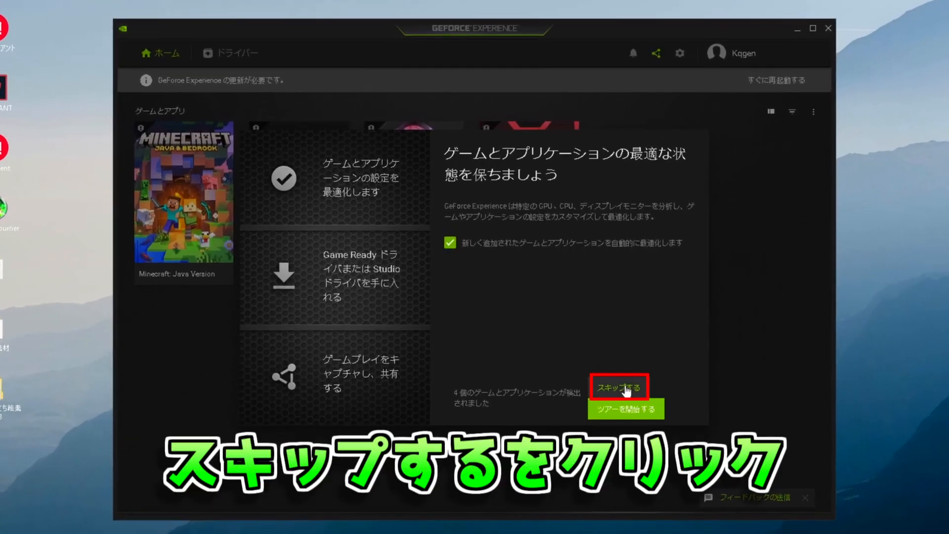
click(596, 366)
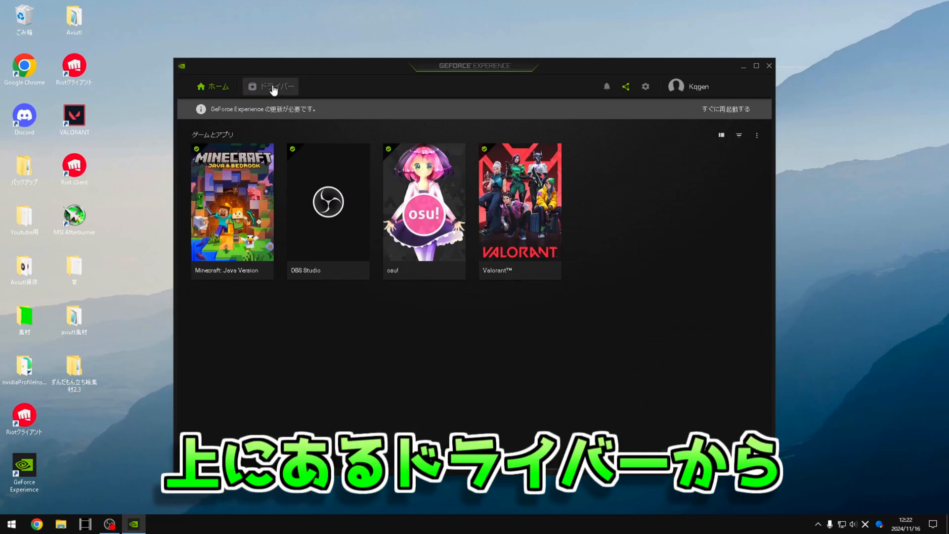
Download the GeForce Game Ready driver version 566.14 and start its express installation
click(274, 90)
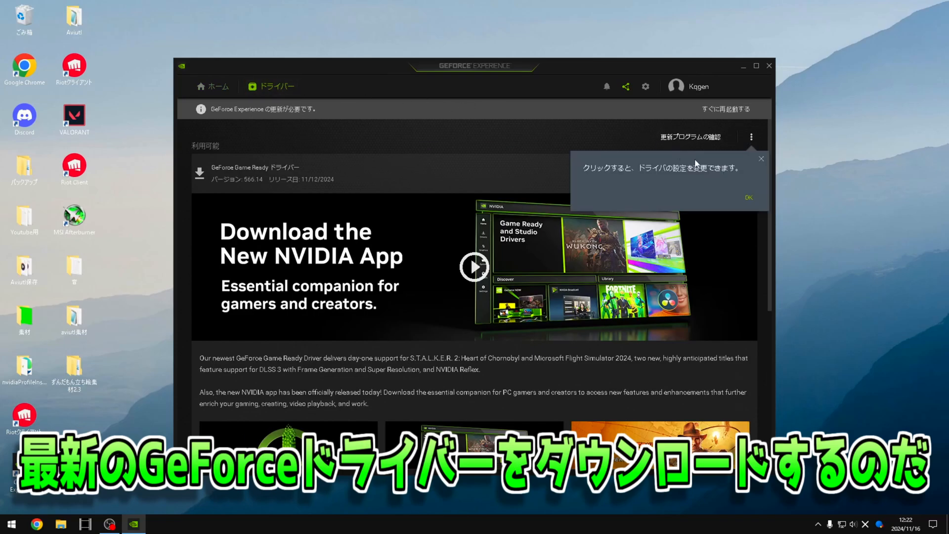
click(744, 196)
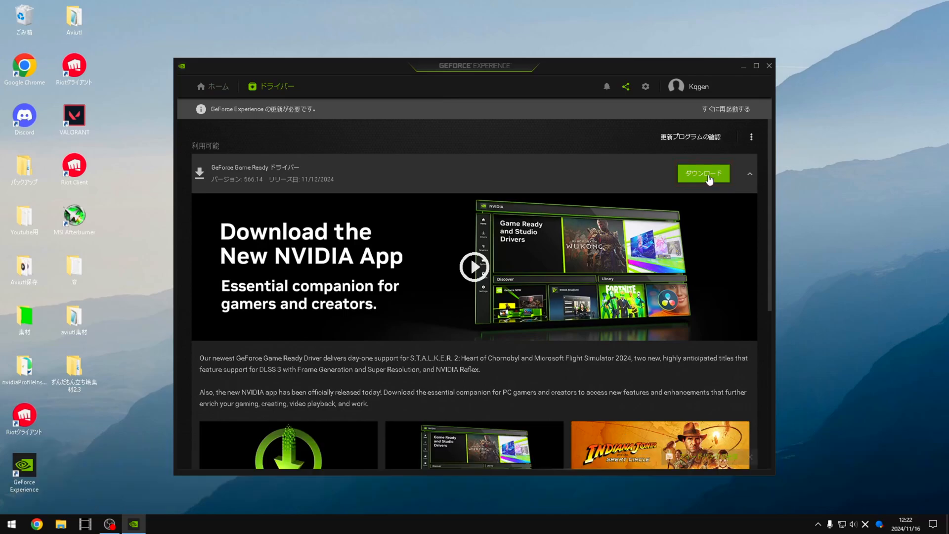
click(710, 177)
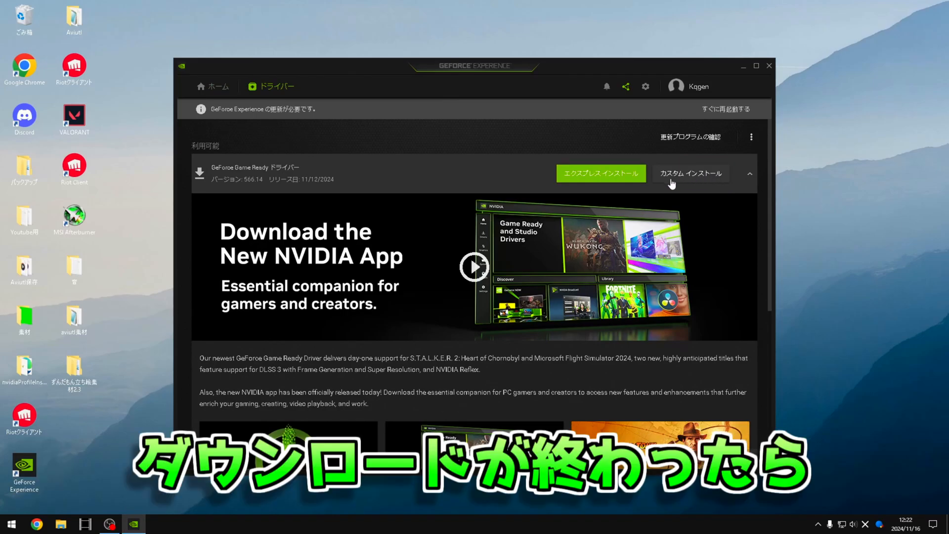
click(611, 176)
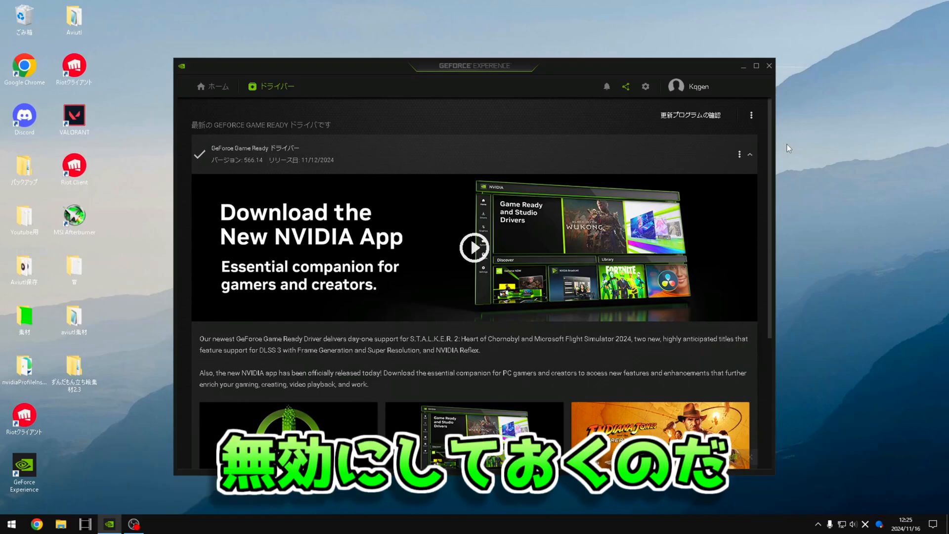
Turn off the in-game overlay (ゲーム内のオーバーレイ) in the general settings of GeForce Experience
click(647, 87)
scroll(508, 304, down, 3)
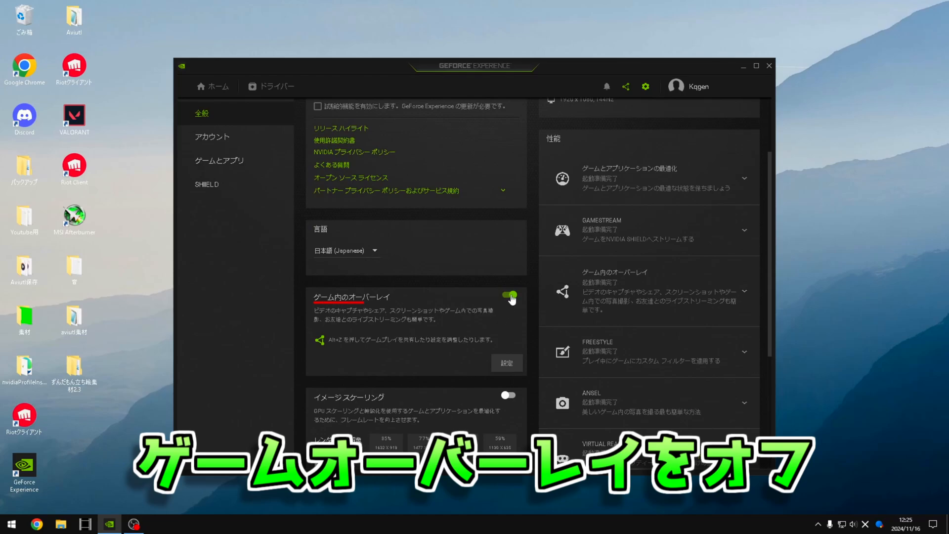
click(510, 296)
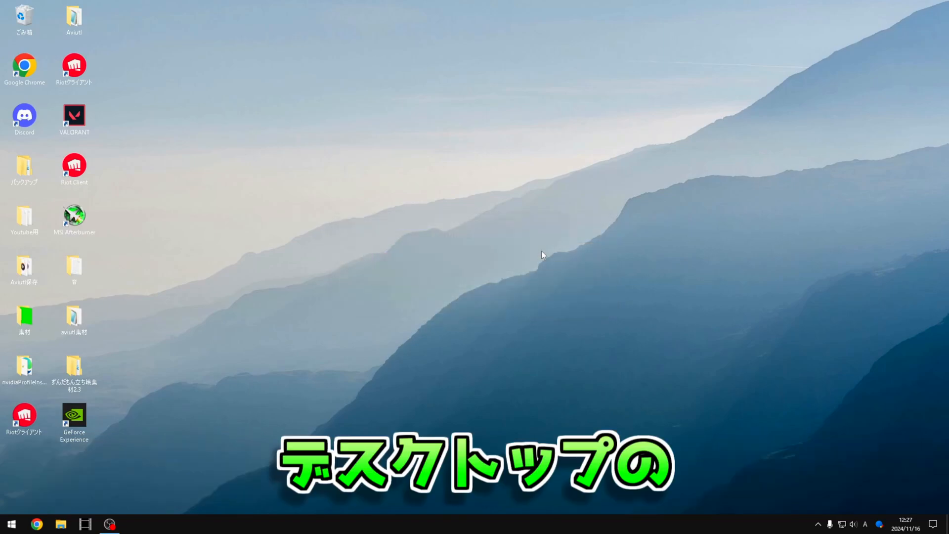
Open the NVIDIA Control Panel from the desktop and go to the 3D 設定の管理 page
right_click(455, 252)
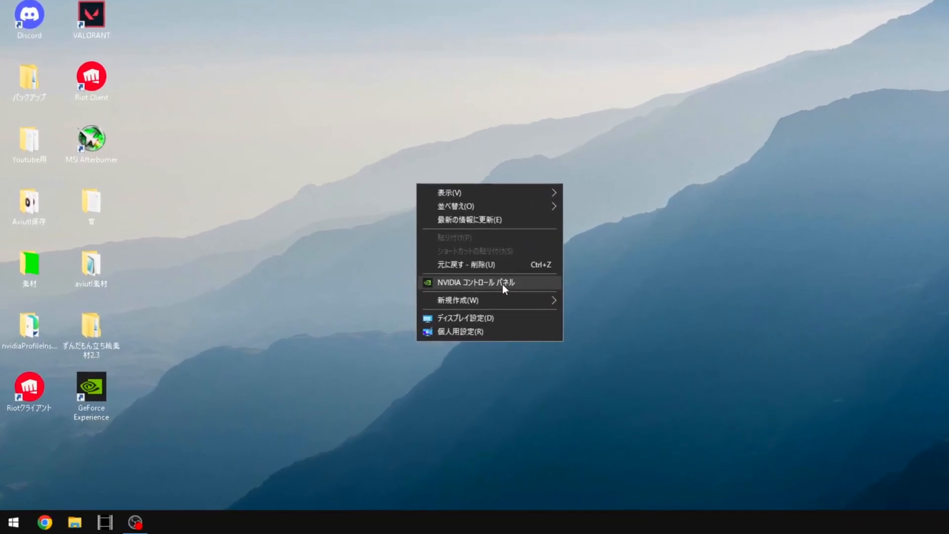
click(503, 284)
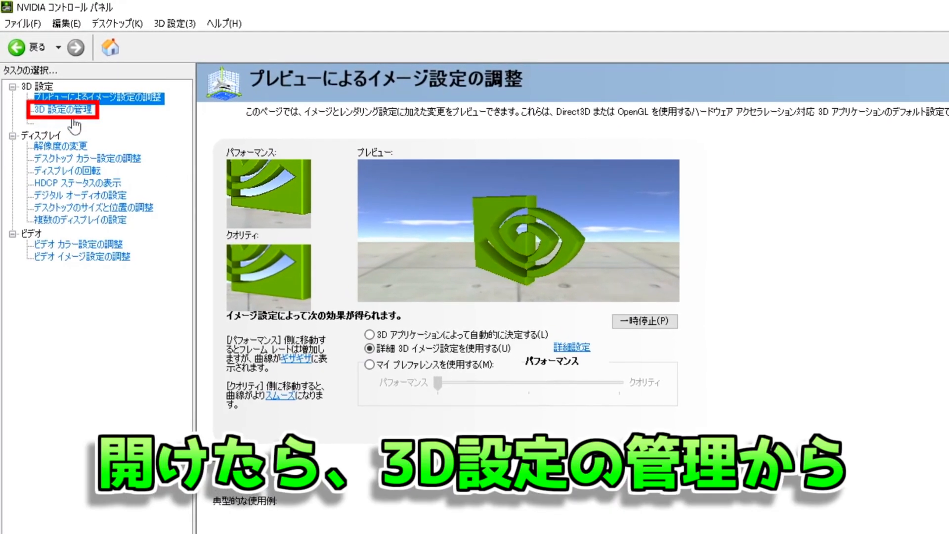
click(70, 111)
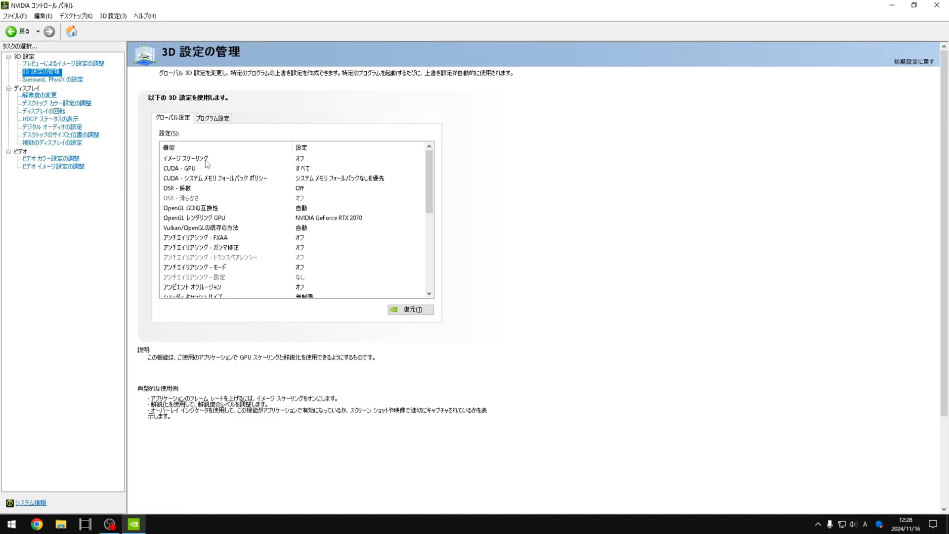
Review the global settings イメージ スケーリング, CUDA - GPU, CUDA - システム メモリ フォールバック ポリシー and DSR - 係数
click(207, 164)
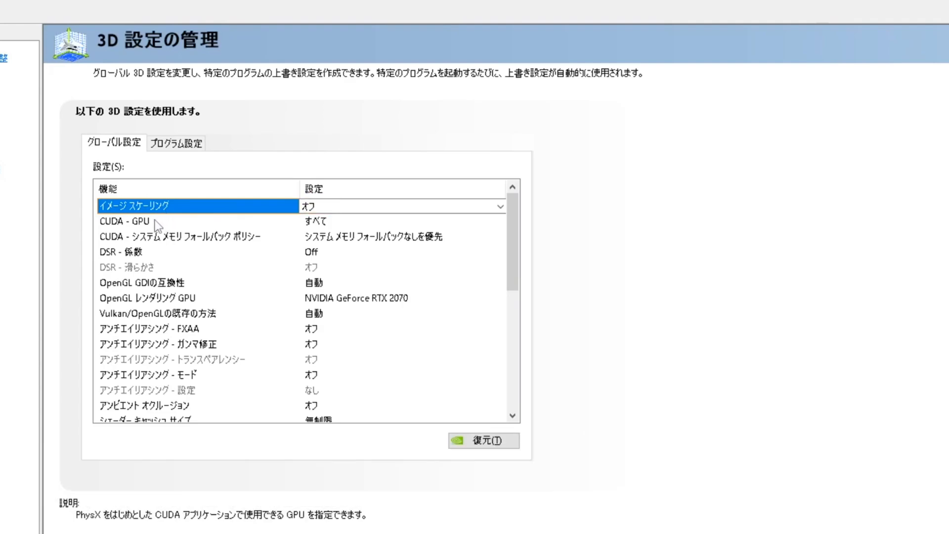
click(155, 222)
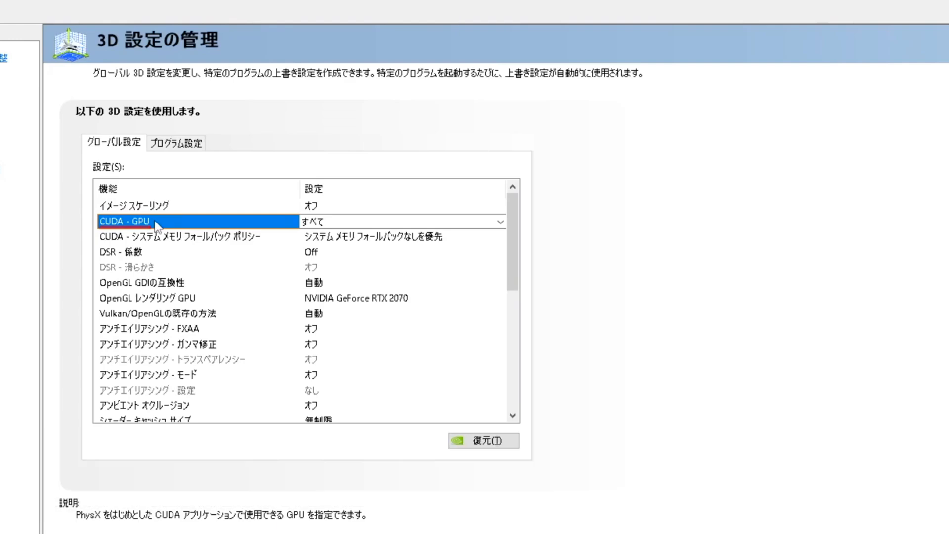
click(180, 238)
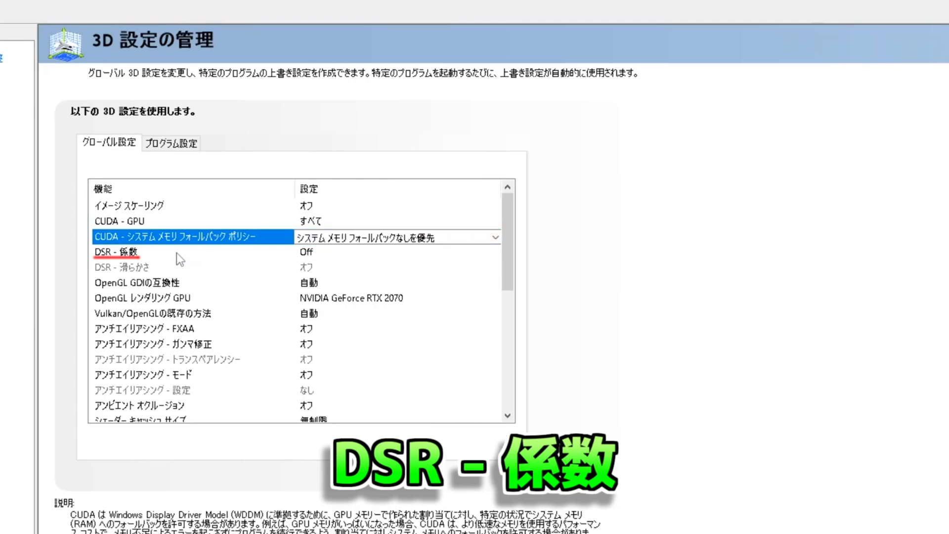
click(177, 253)
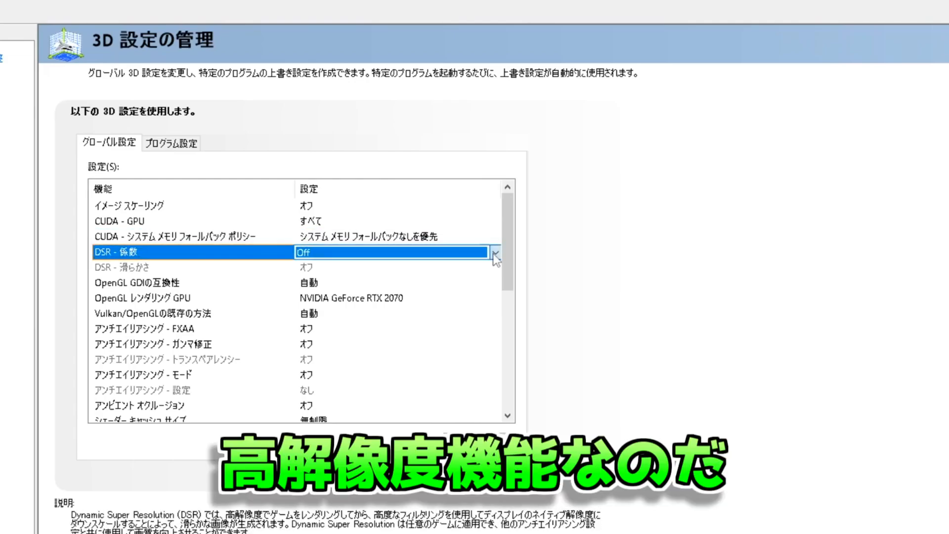
click(495, 253)
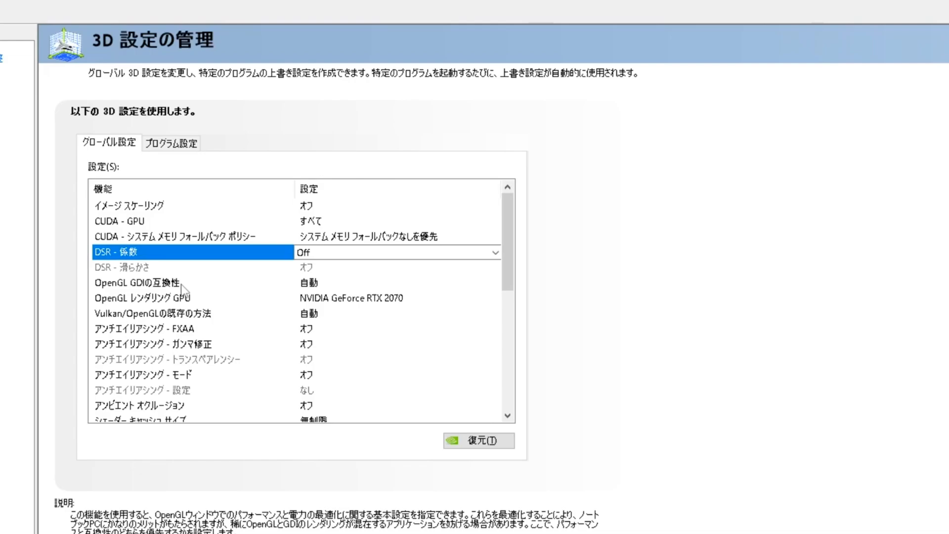
Check the available options for the OpenGL GDIの互換性 global setting
click(193, 282)
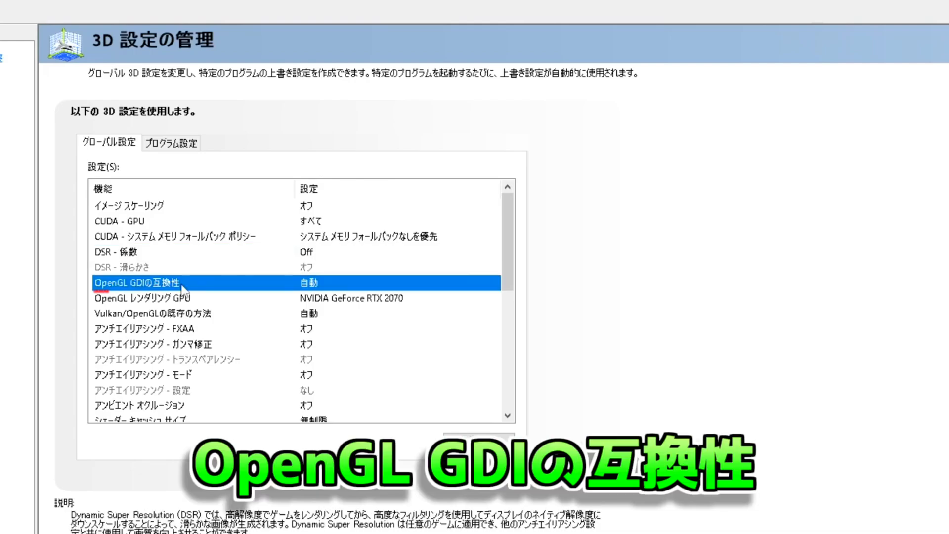
click(353, 285)
click(495, 284)
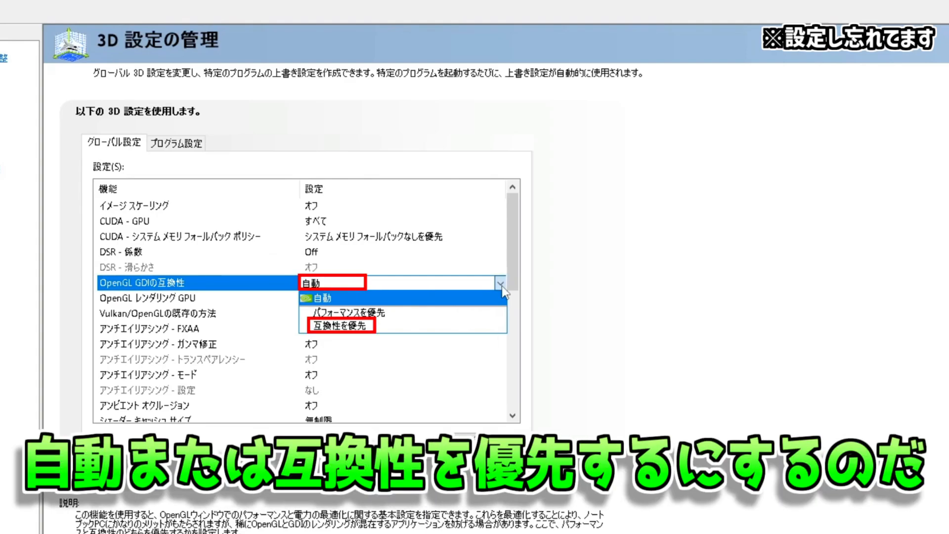
click(502, 287)
Check the available options for the Vulkan/OpenGLの既存の方法 global setting
click(399, 314)
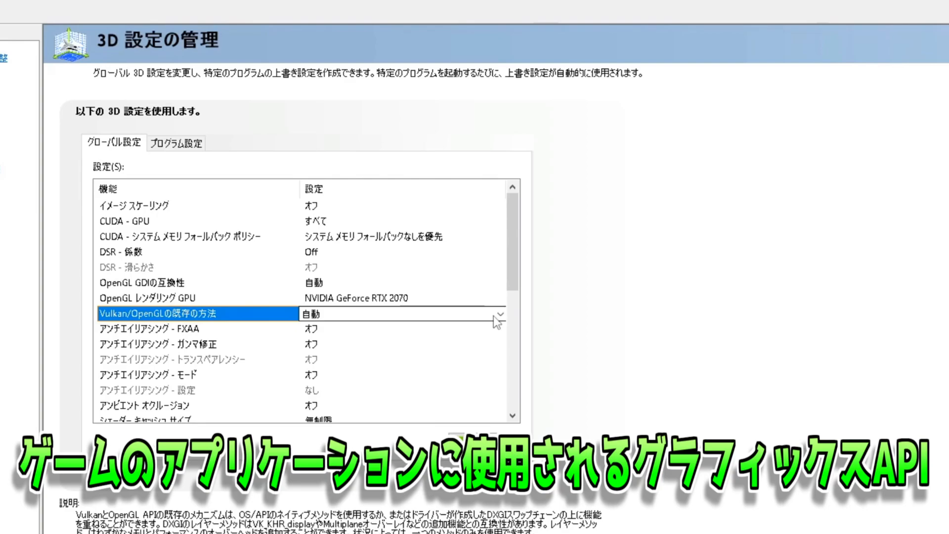
click(498, 315)
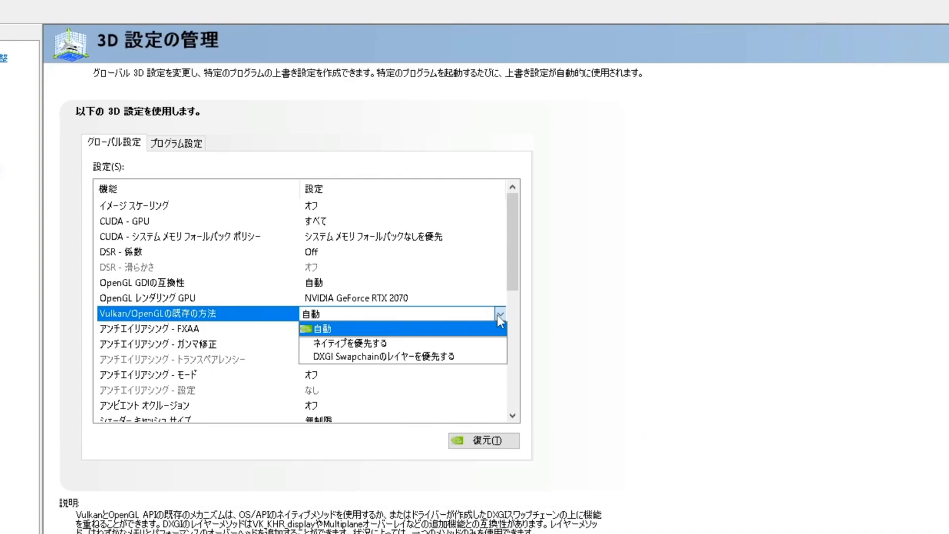
click(498, 315)
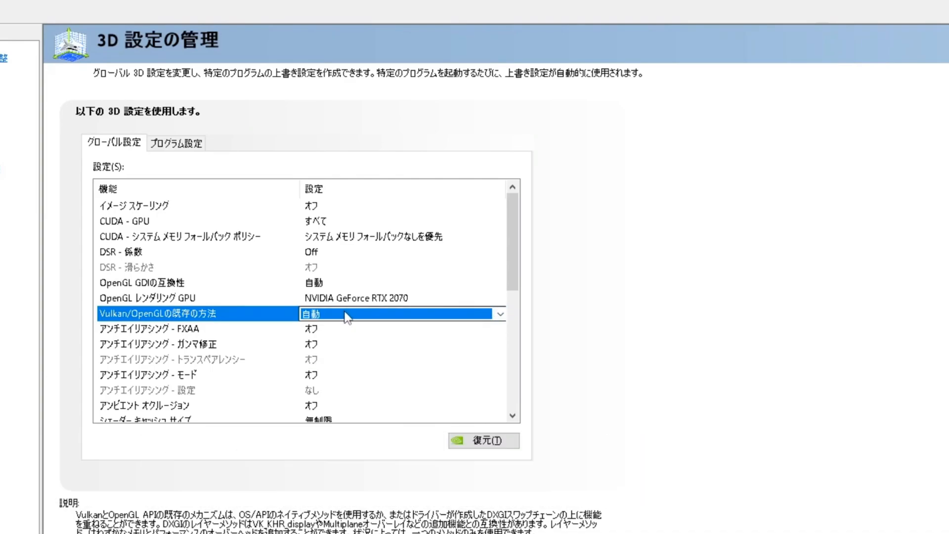
Check the options for アンチエイリアシング - FXAA and review the アンビエント オクルージョン setting
click(214, 329)
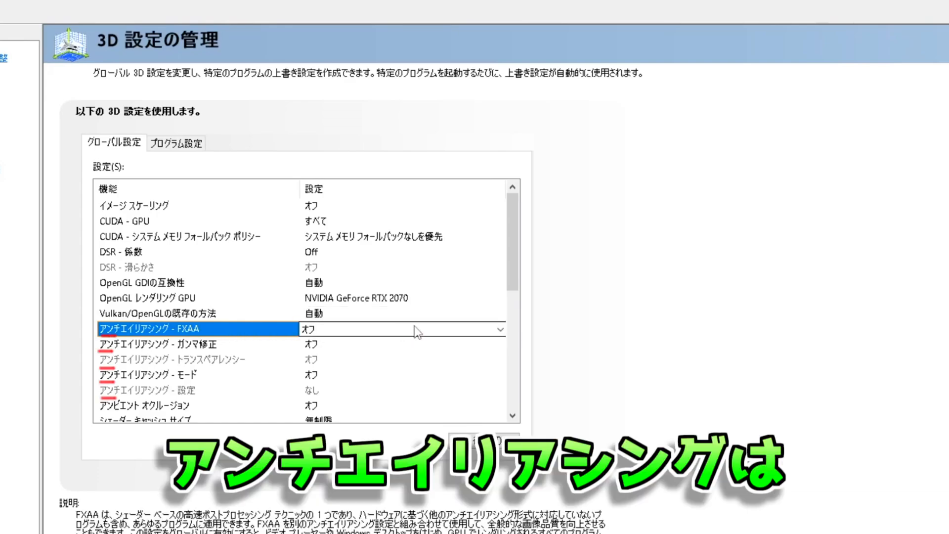
click(500, 331)
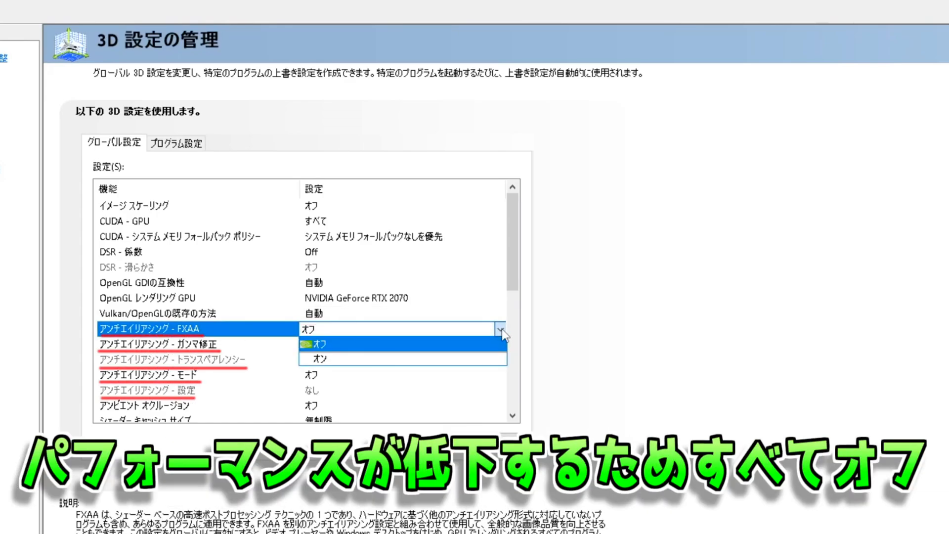
click(501, 331)
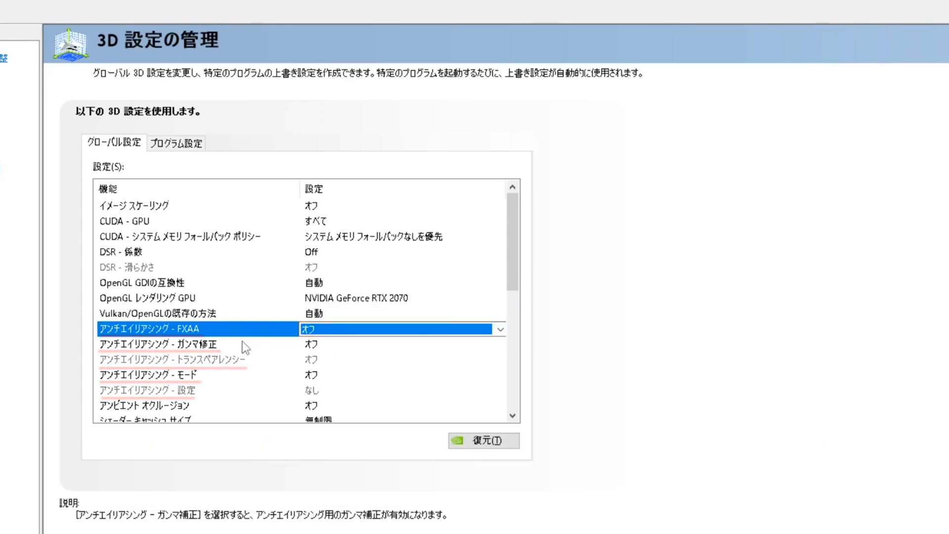
scroll(208, 346, down, 2)
click(199, 345)
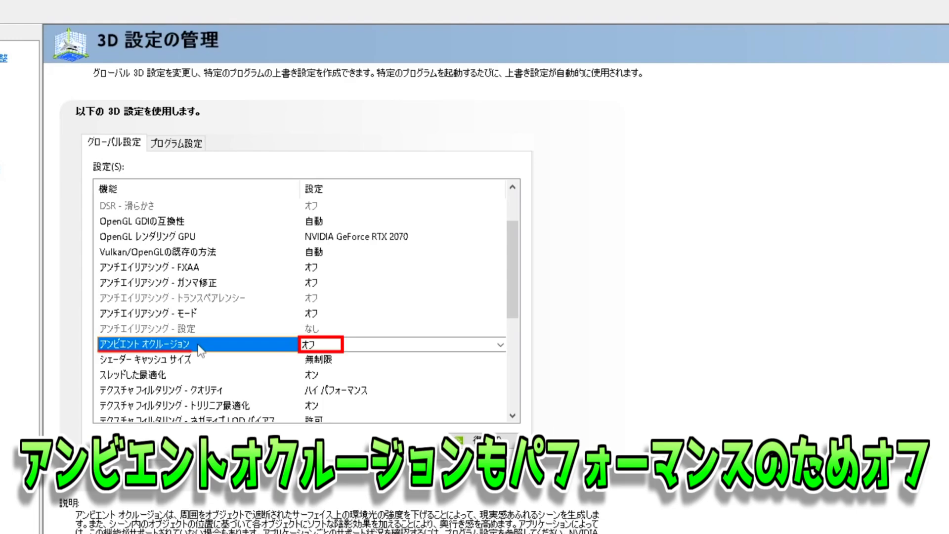
Check the available size options for the シェーダー キャッシュ サイズ global setting
click(204, 363)
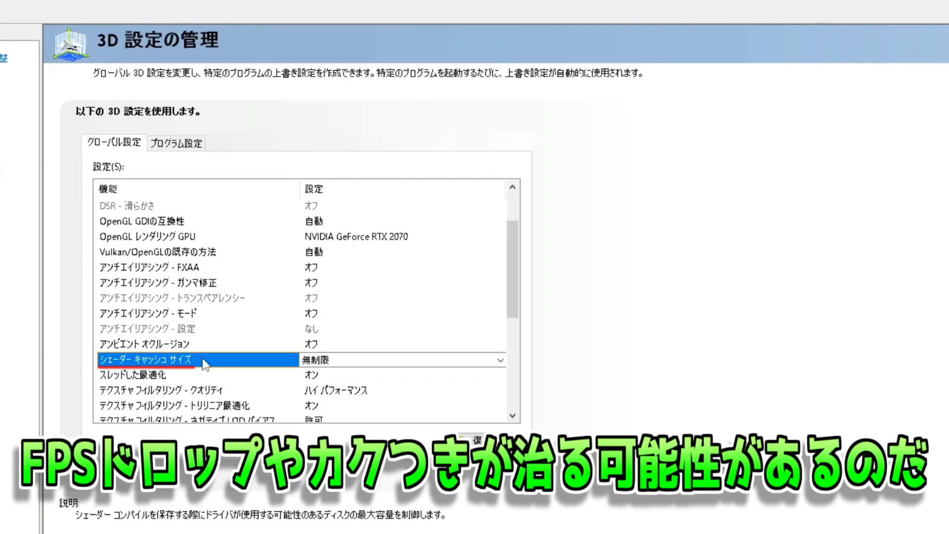
click(500, 361)
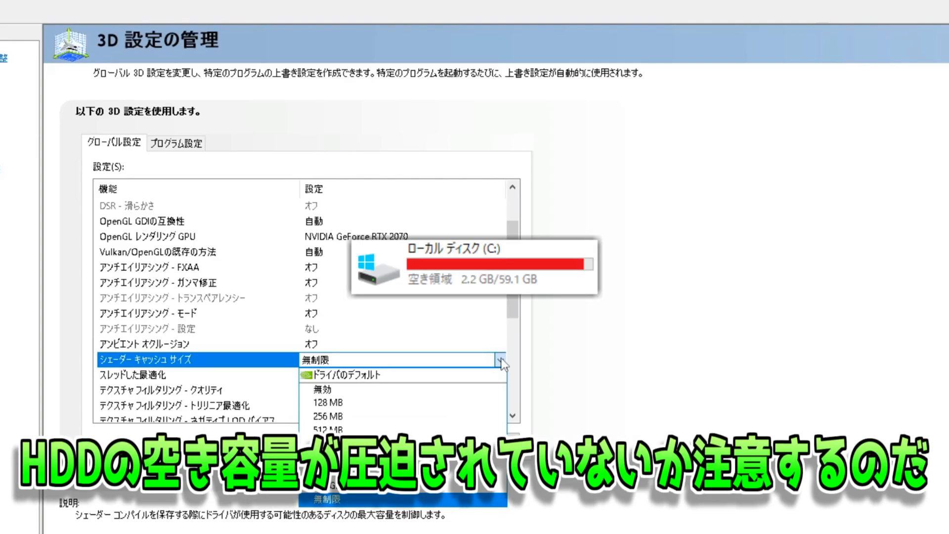
click(173, 379)
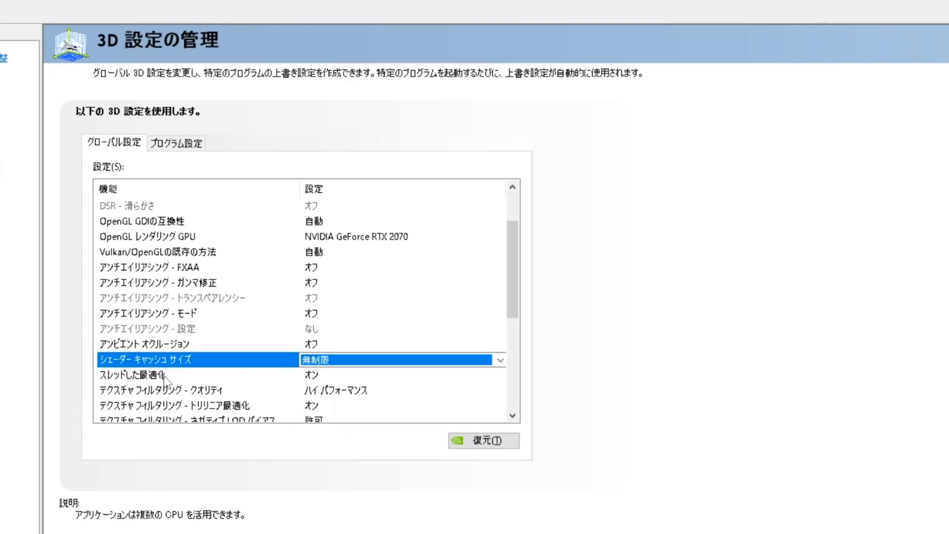
Check the available options for the スレッドした最適化 global setting
click(178, 377)
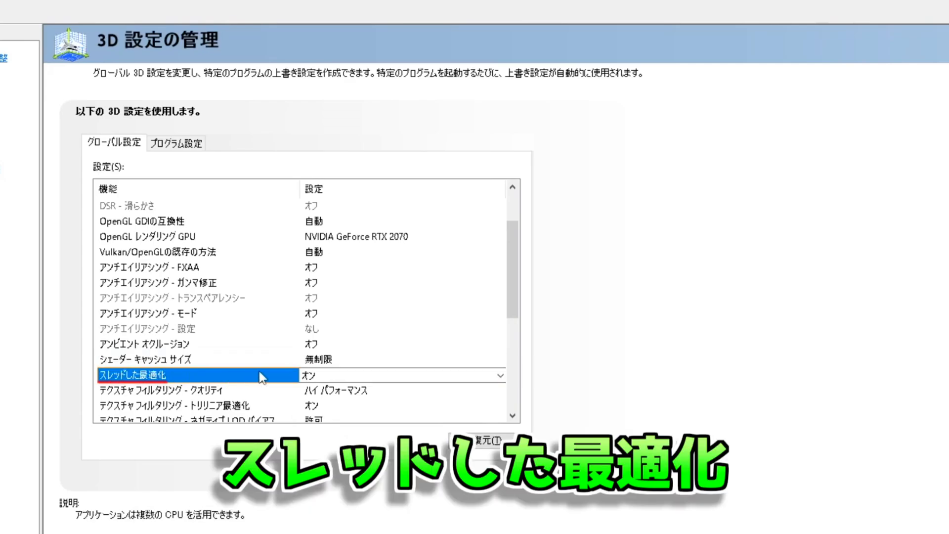
click(342, 375)
click(501, 376)
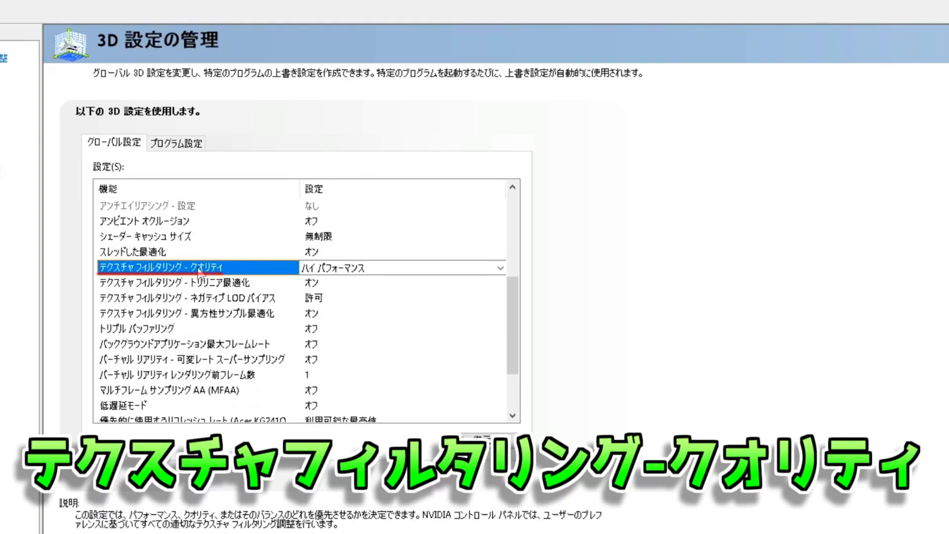
Check the available options for the テクスチャ フィルタリング - トリリニア最適化 global setting
click(197, 287)
click(299, 286)
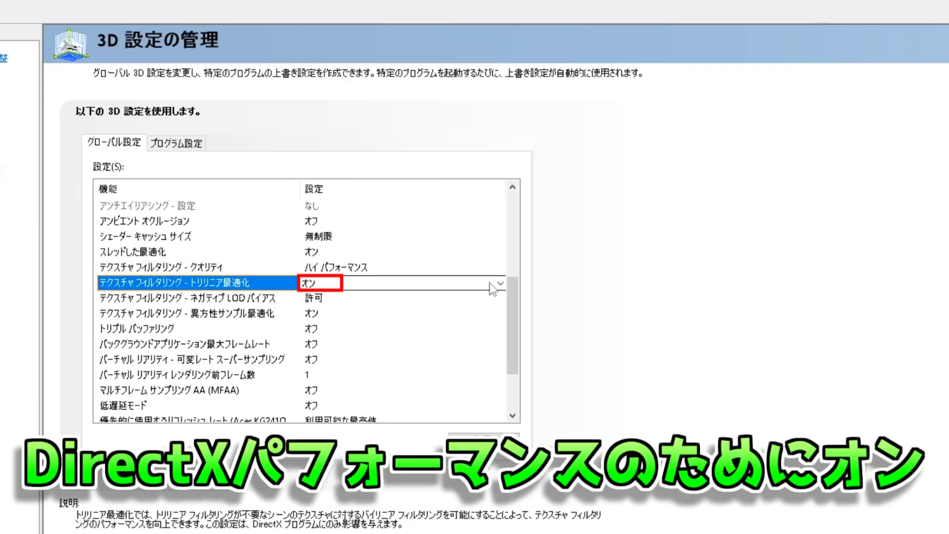
click(490, 283)
click(501, 283)
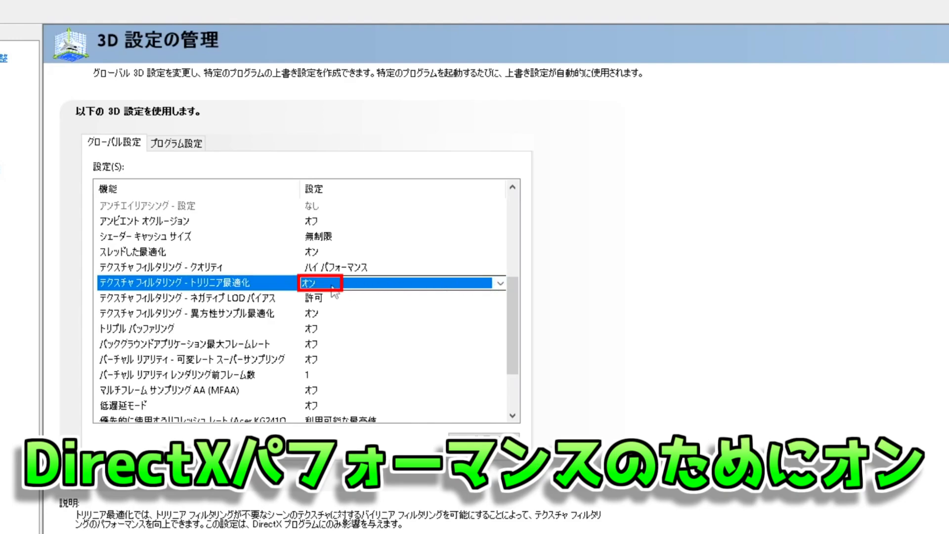
Check the available options for the テクスチャ フィルタリング - ネガティブ LOD バイアス global setting
click(244, 300)
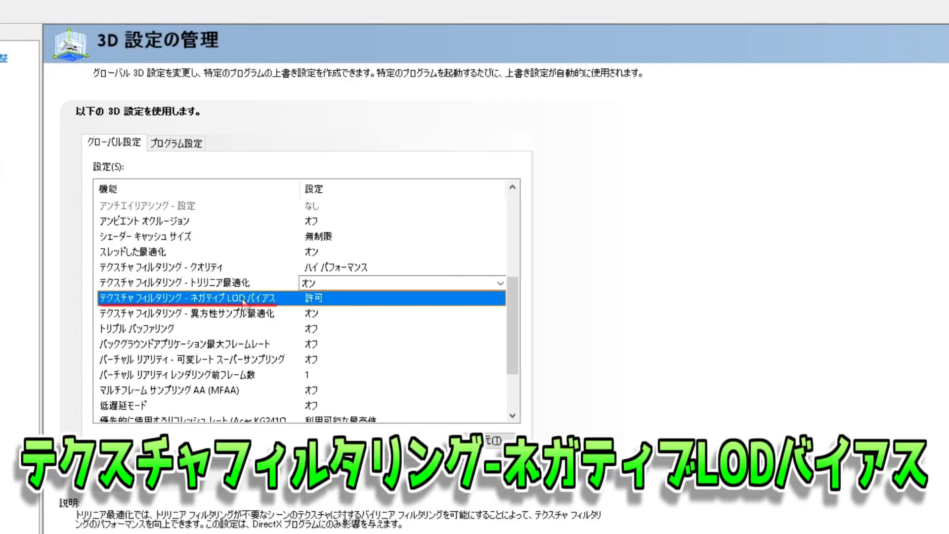
click(346, 298)
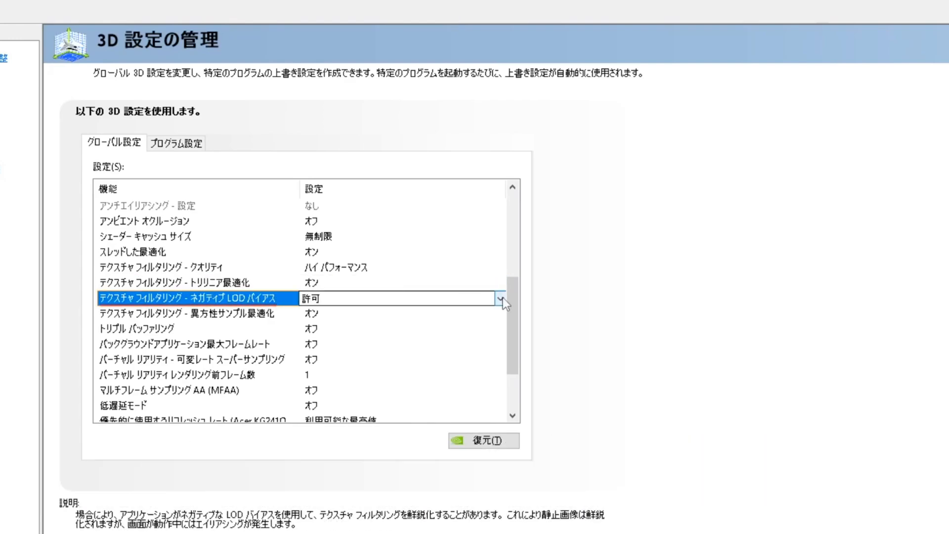
click(502, 298)
click(497, 297)
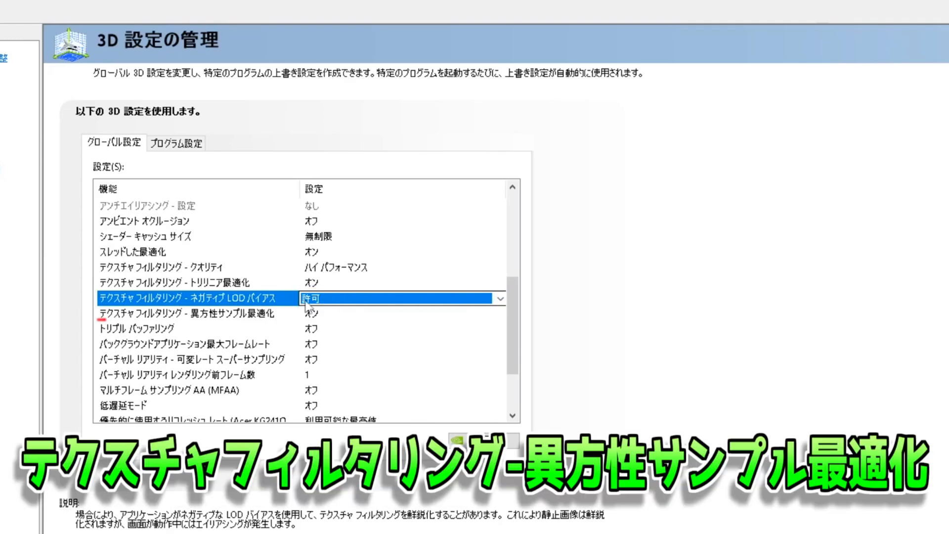
Check the available options for the テクスチャ フィルタリング - 異方性サンプル最適化 global setting
click(242, 314)
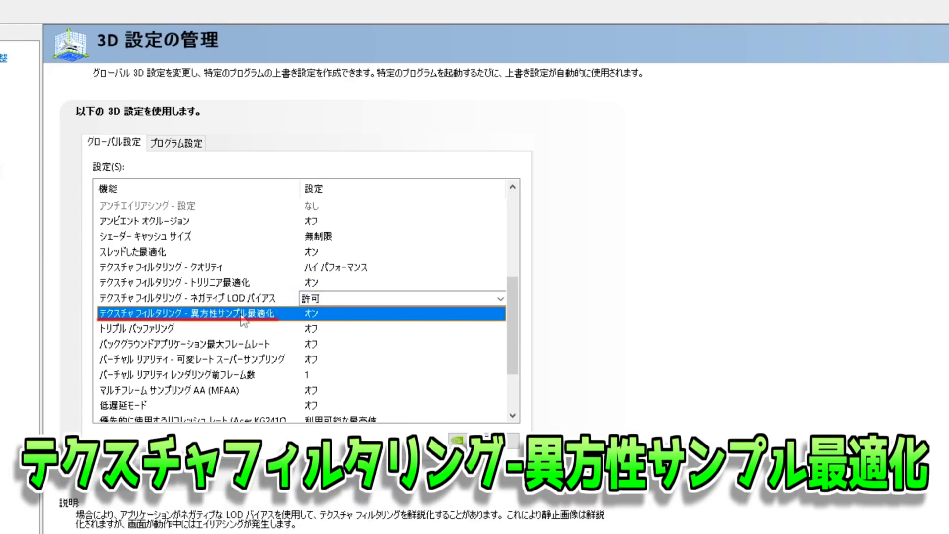
click(346, 314)
click(501, 314)
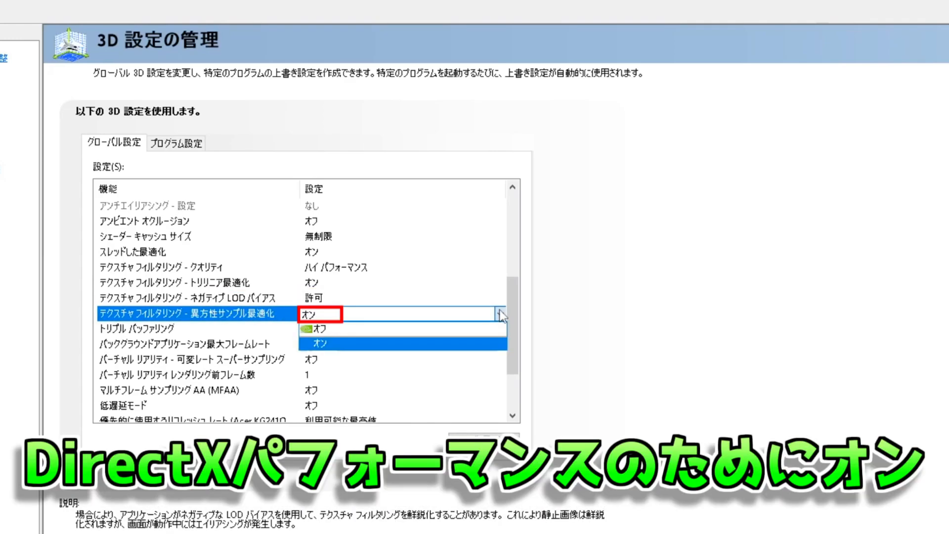
click(501, 314)
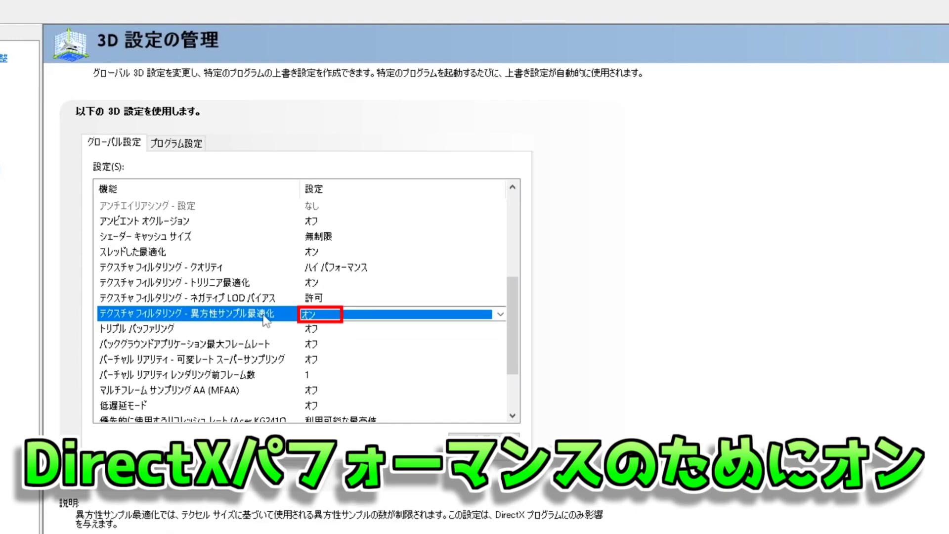
Check the available options for the トリプル バッファリング global setting
click(220, 331)
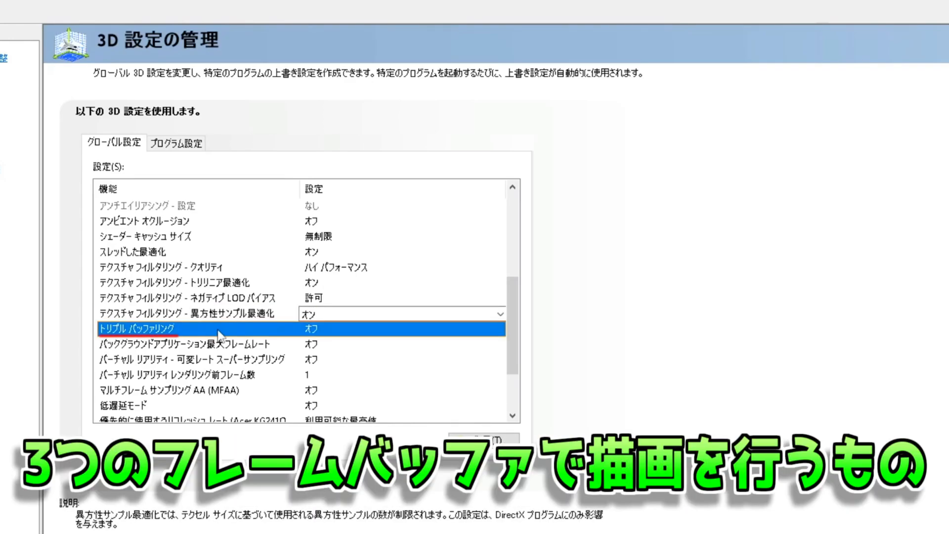
click(383, 331)
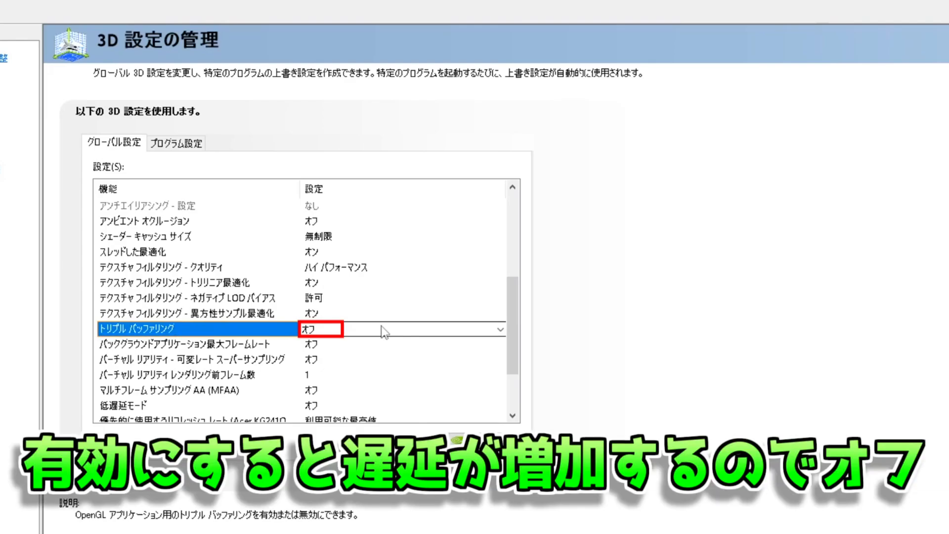
click(500, 330)
click(501, 329)
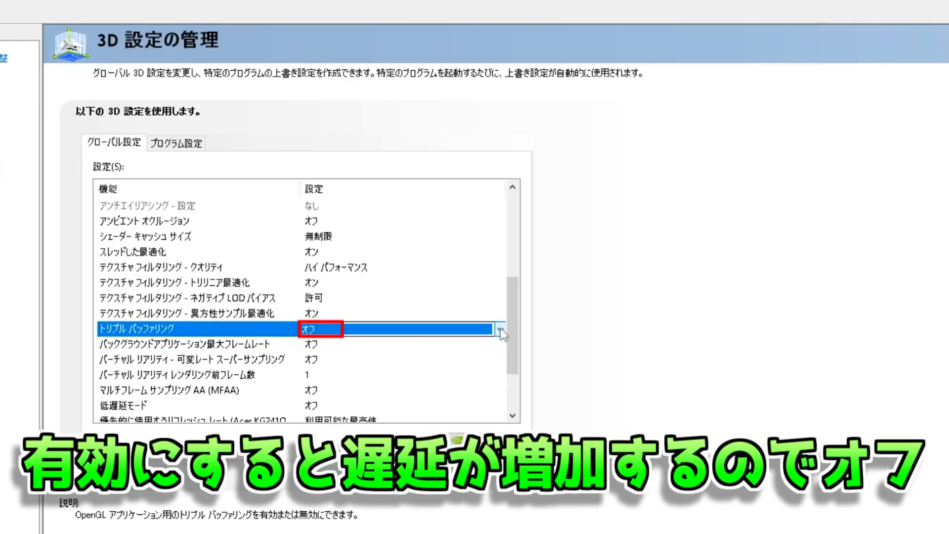
Review the バックグラウンドアプリケーション最大フレームレート setting and the two バーチャル リアリティ settings
click(251, 346)
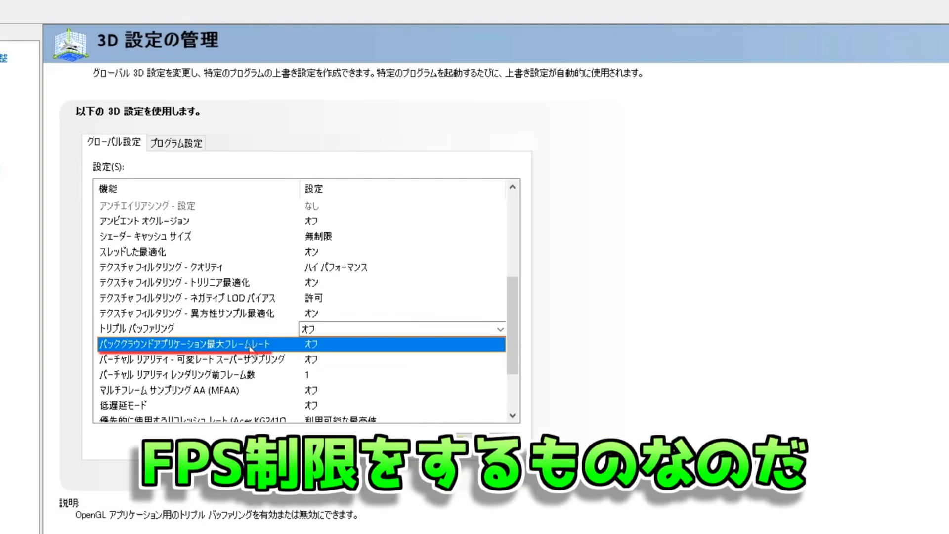
click(210, 364)
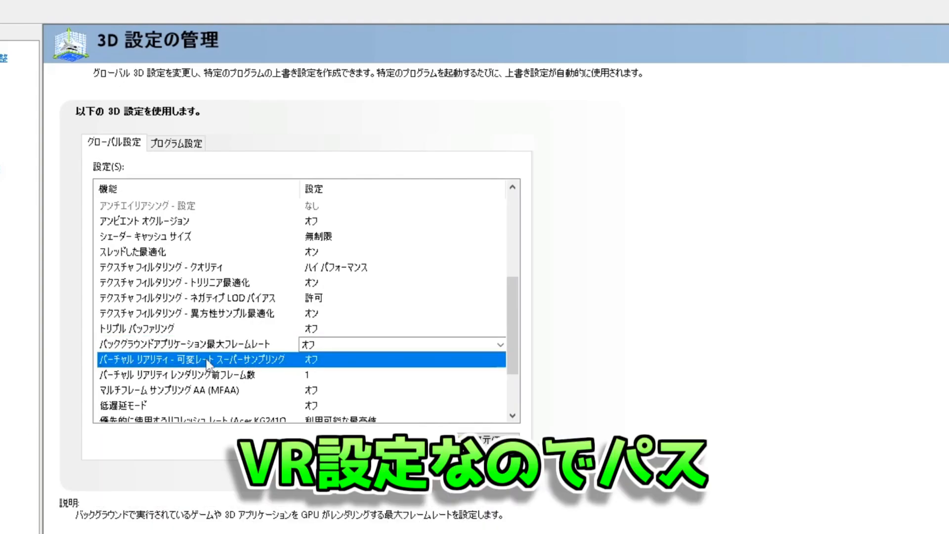
click(210, 374)
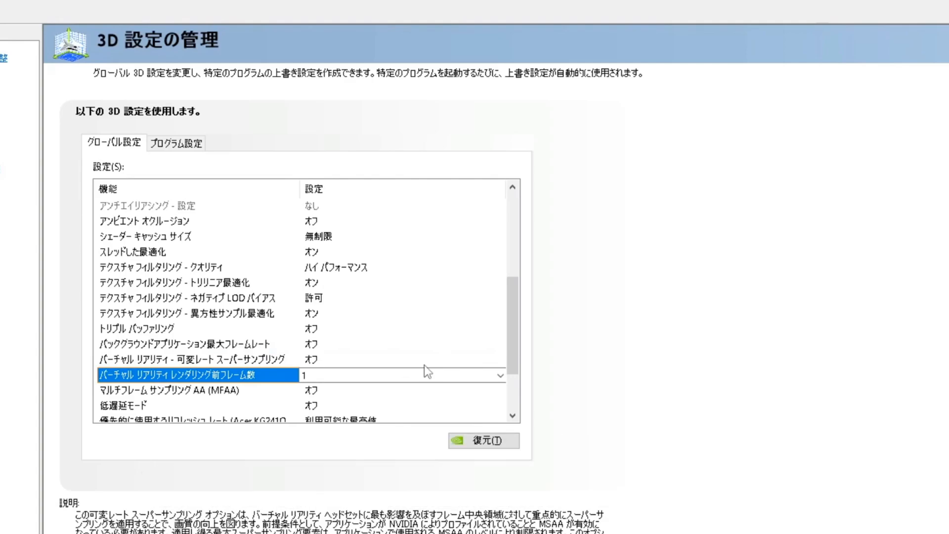
Review the マルチフレーム サンプリング AA (MFAA) setting and check the available options for 低遅延モード
scroll(222, 346, down, 2)
click(221, 316)
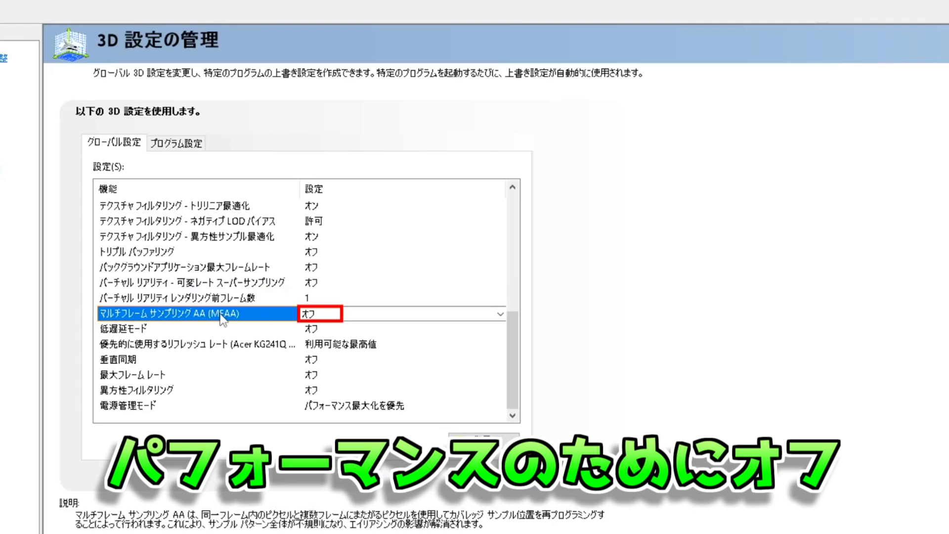
click(222, 330)
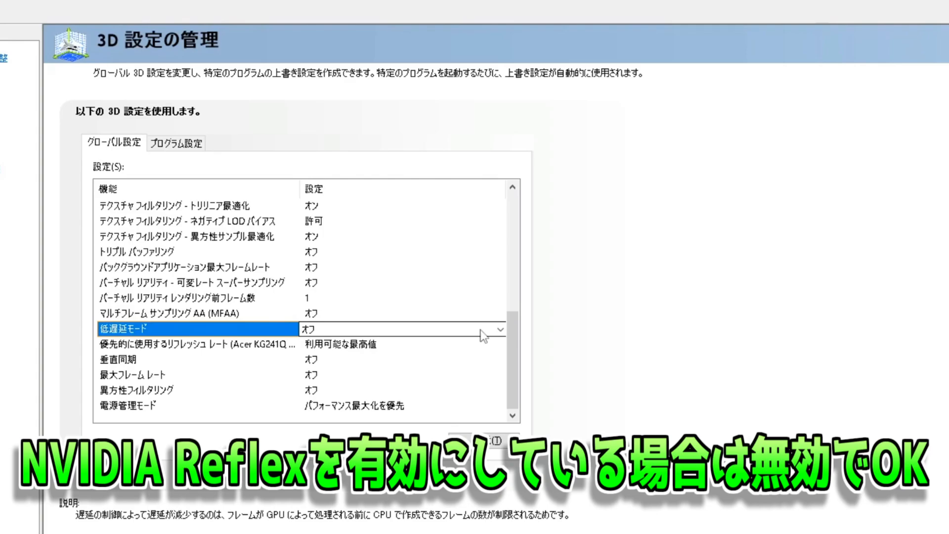
click(500, 330)
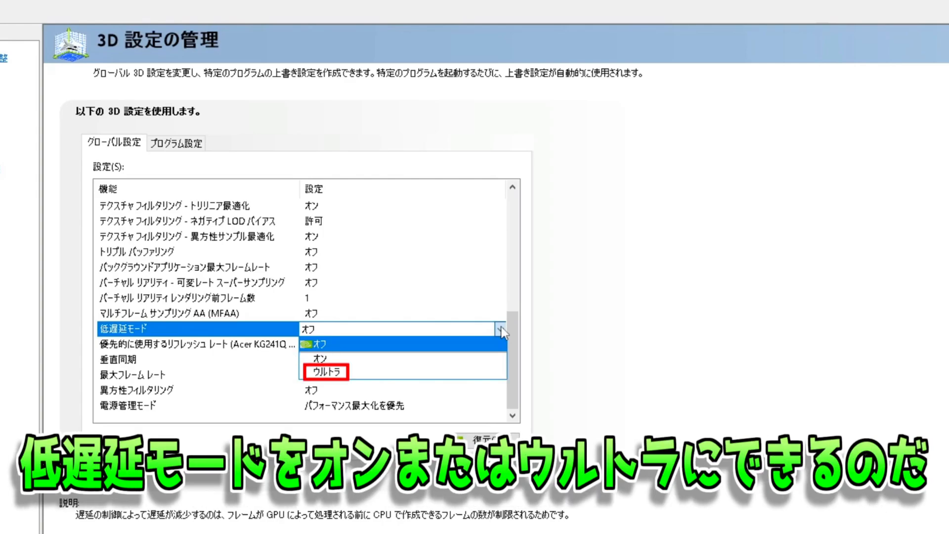
Set the 優先的に使用するリフレッシュ レート global setting to 利用可能な最高値
click(239, 349)
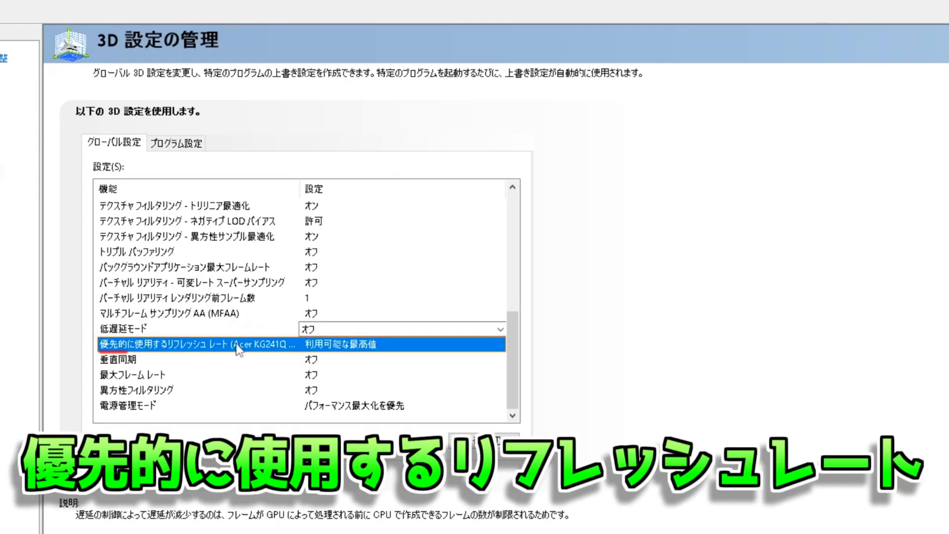
click(503, 344)
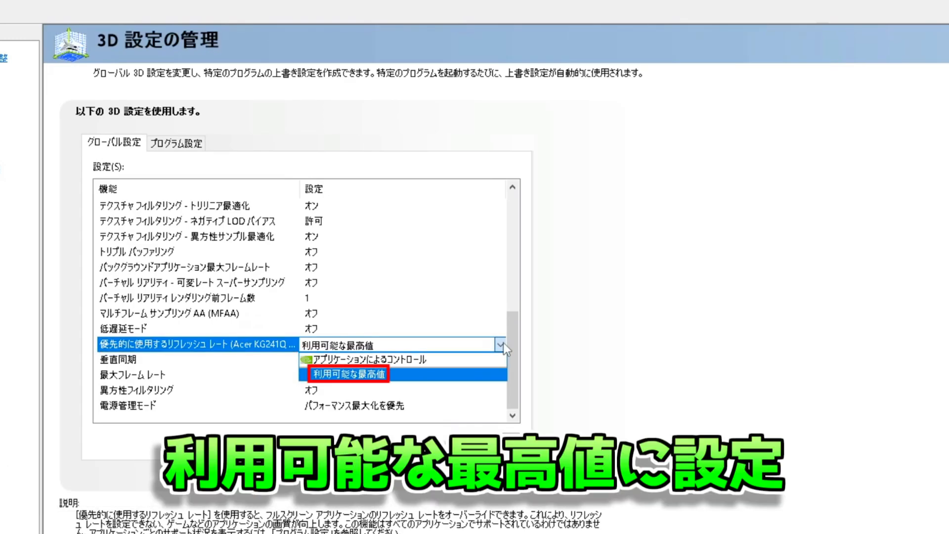
click(349, 375)
Check the available options for the 垂直同期 global setting
click(184, 361)
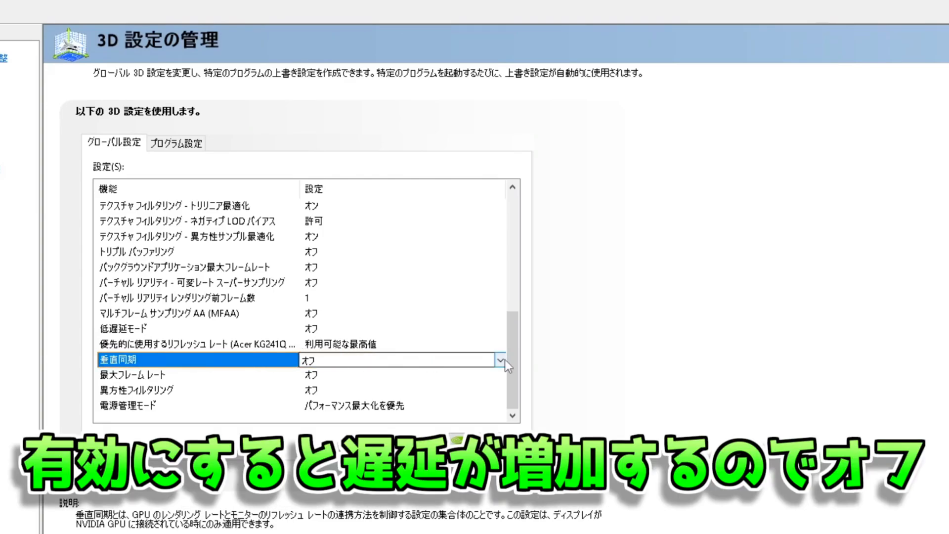
click(504, 360)
click(506, 360)
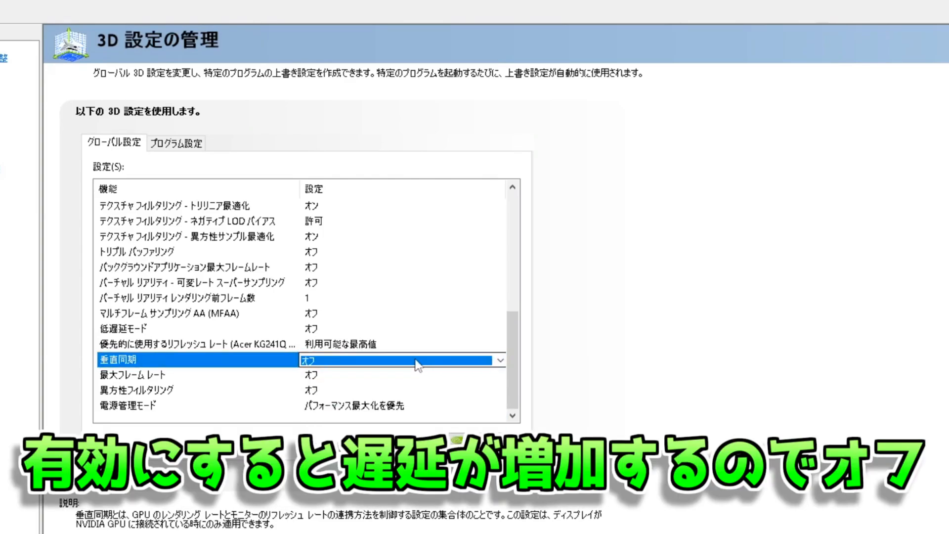
Check the options for the 最大フレーム レート global setting and leave them without making a change
click(250, 374)
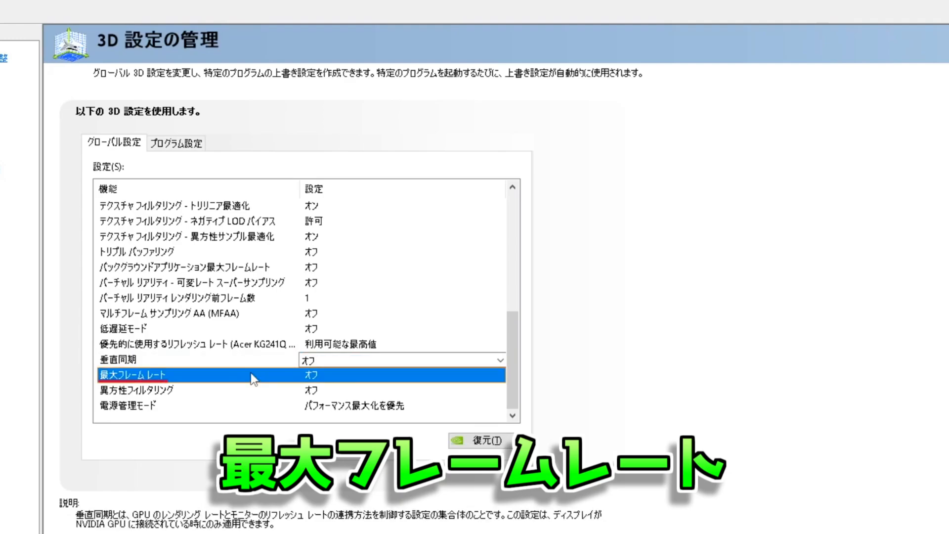
click(501, 377)
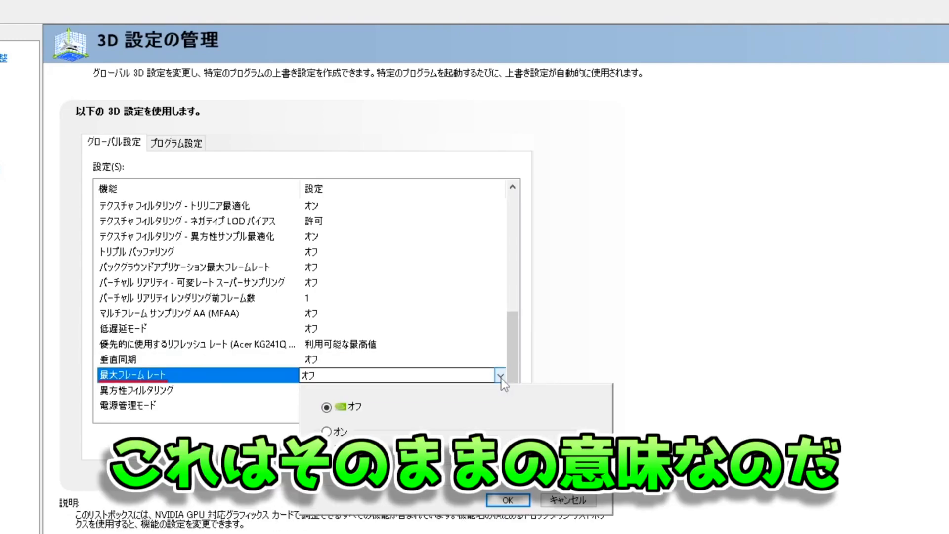
click(588, 499)
Check the available options for the 異方性フィルタリング global setting
click(192, 396)
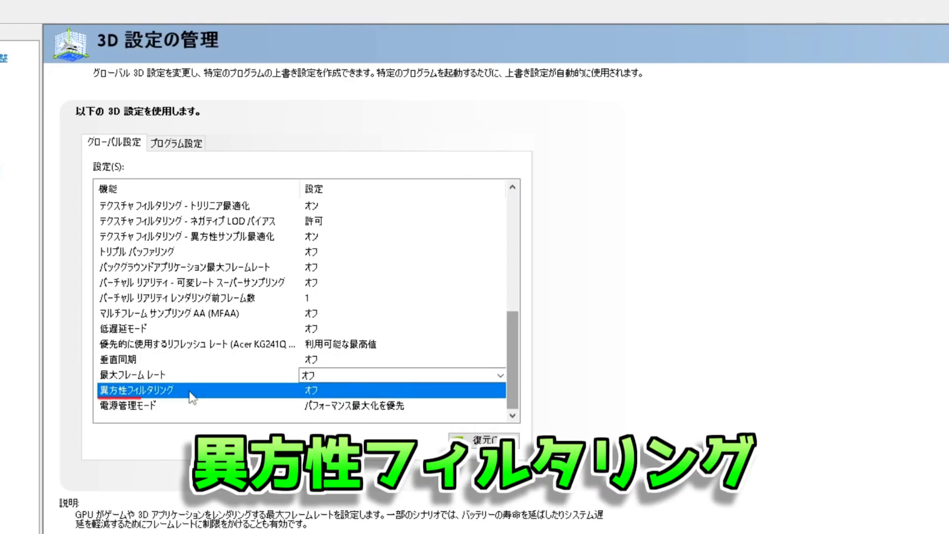
click(430, 391)
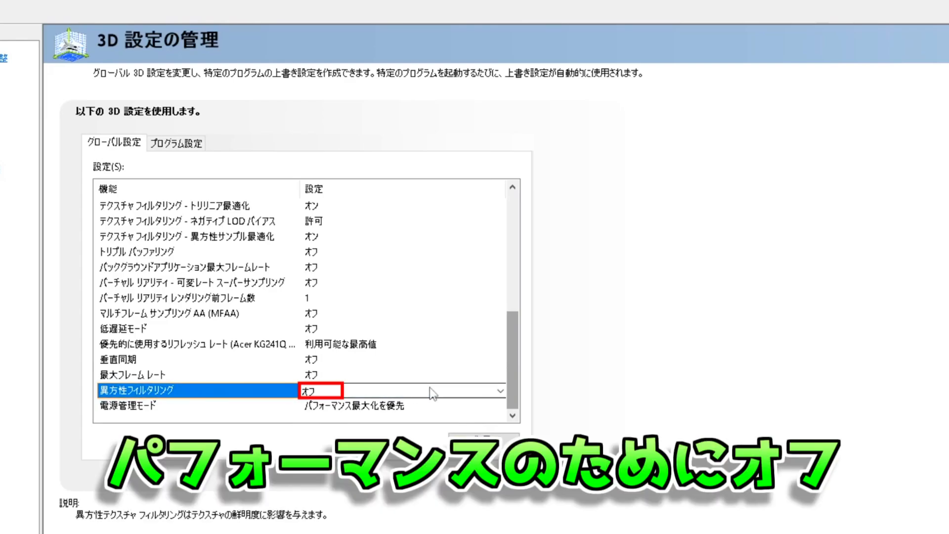
click(503, 390)
click(503, 391)
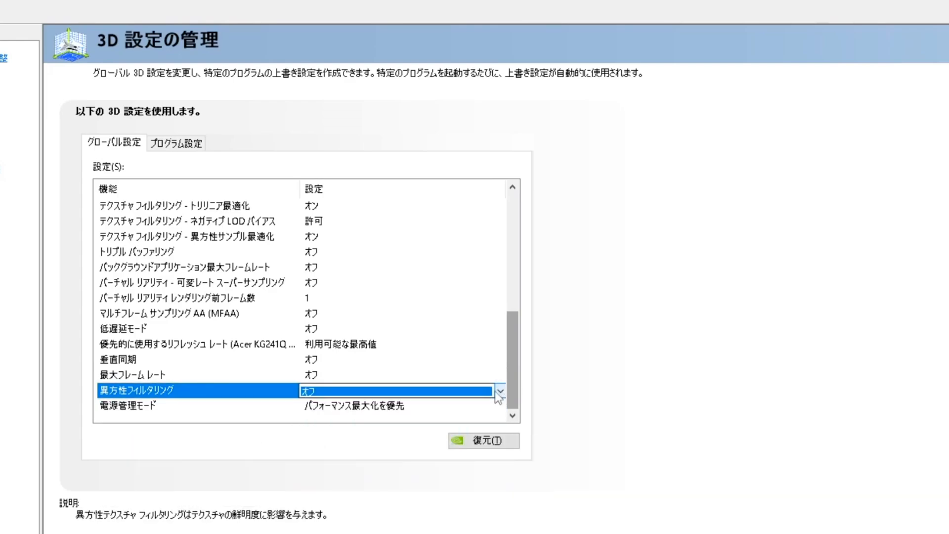
Check the available options for the 電源管理モード global setting
click(405, 408)
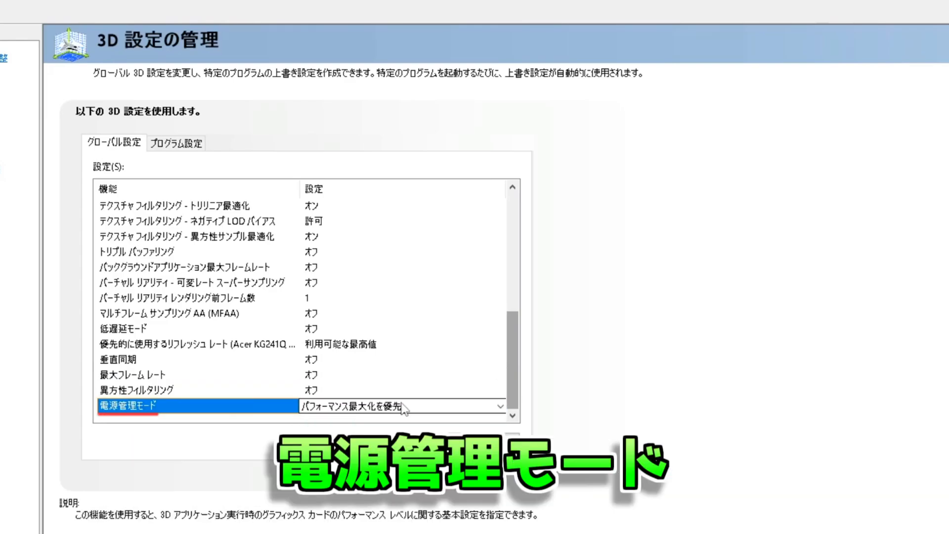
click(497, 408)
click(498, 408)
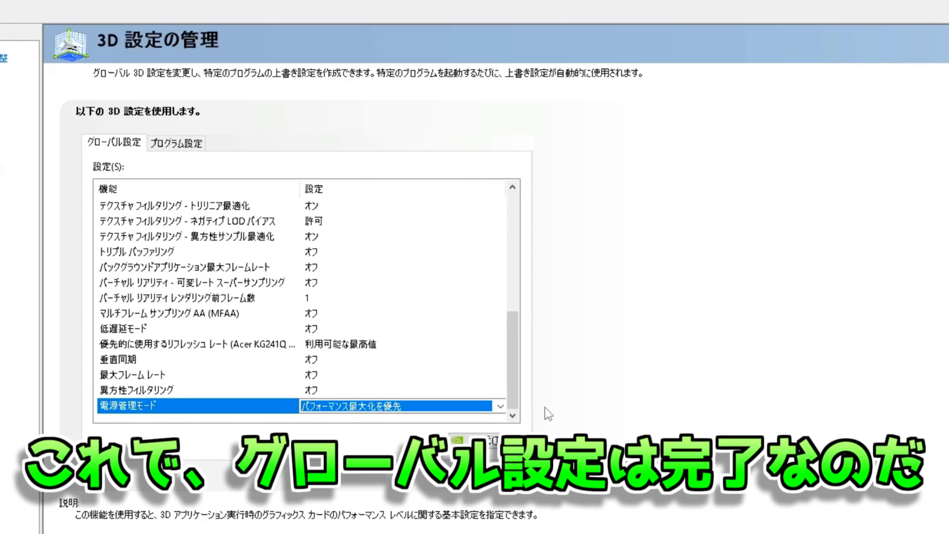
Start adding a program to the プログラム設定 and open the file browser for choosing its executable
click(197, 144)
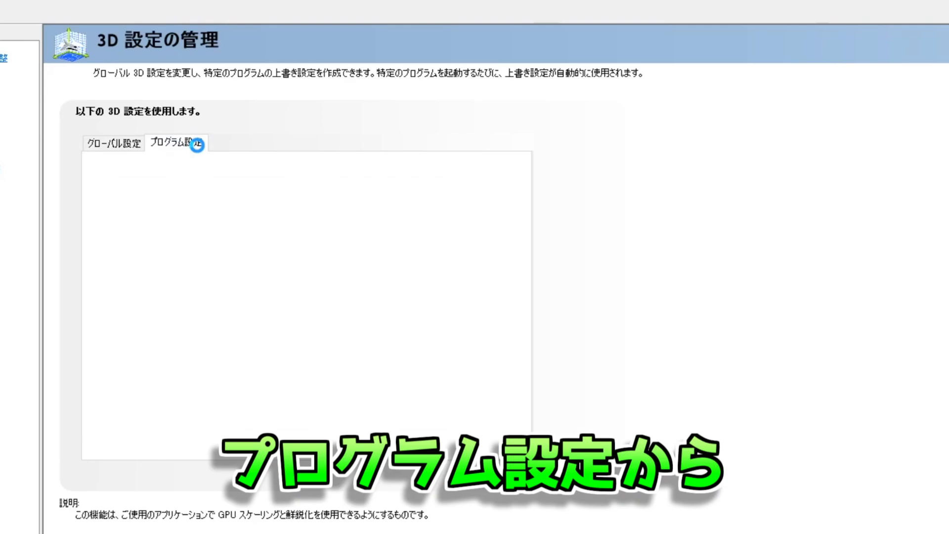
click(341, 187)
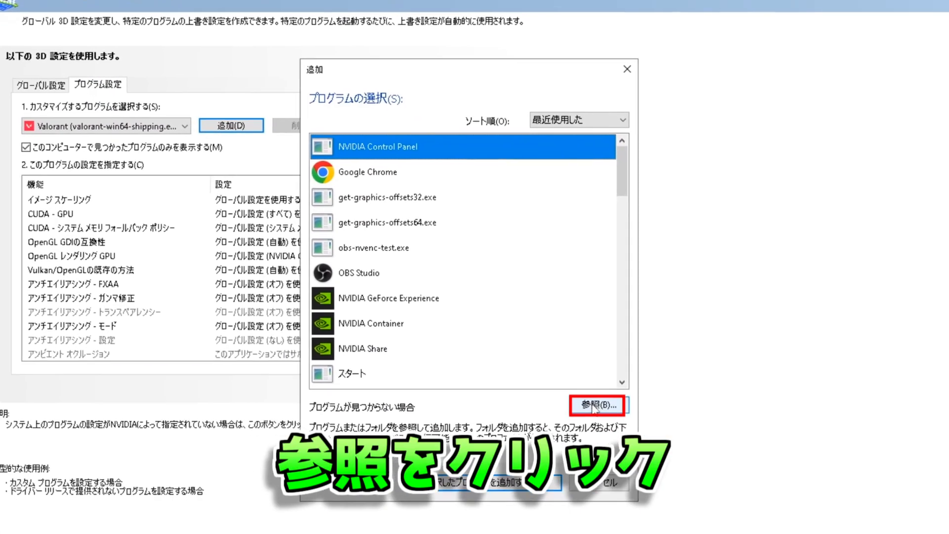
click(726, 493)
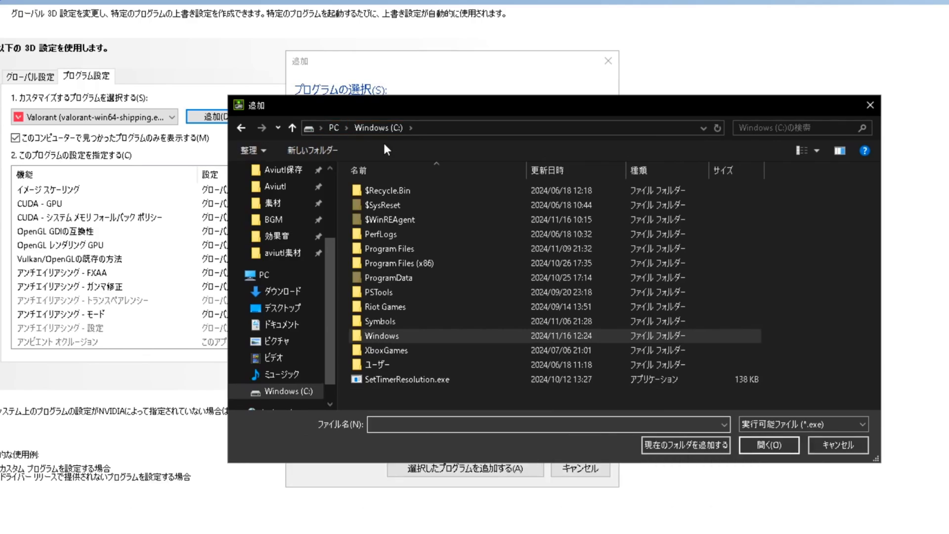
Browse to C:\Windows\System32 and add dwm.exe as a program to customise
double_click(410, 335)
scroll(425, 346, down, 10)
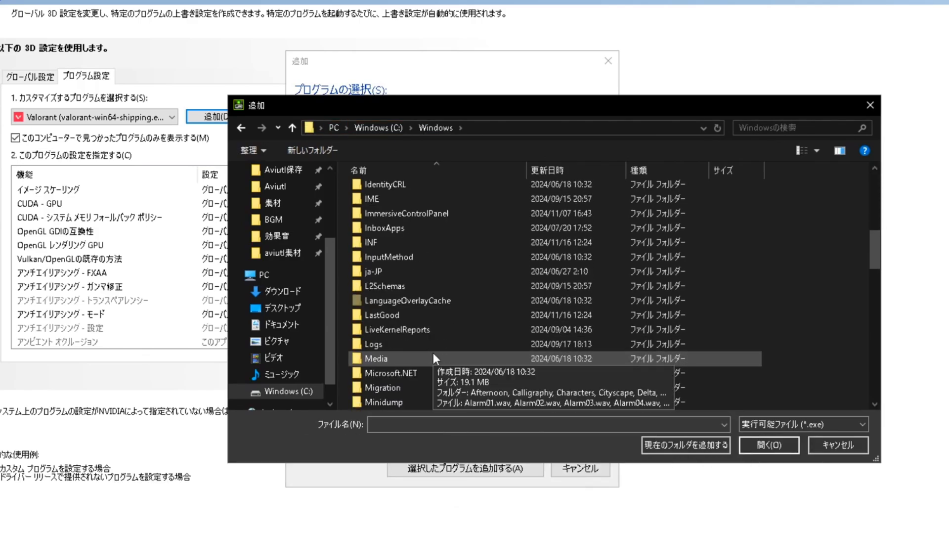
scroll(431, 361, down, 7)
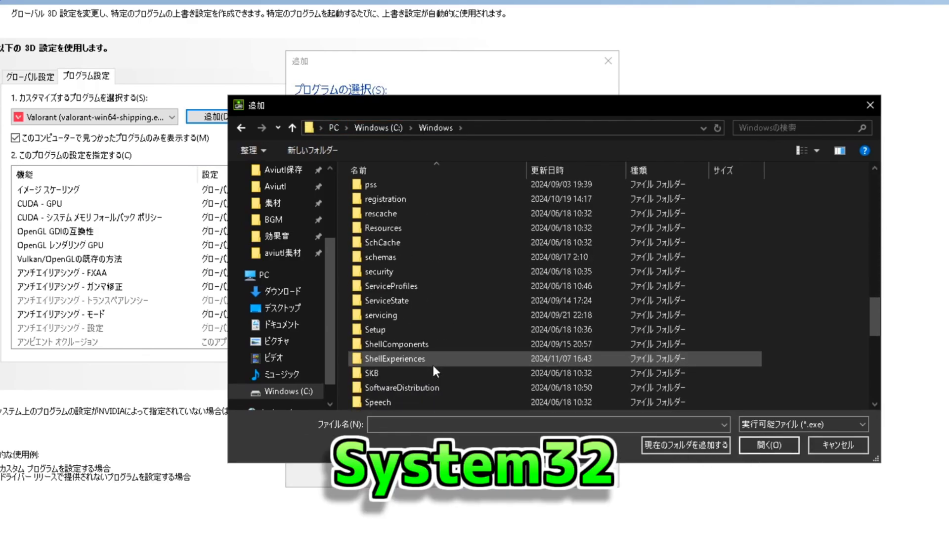
double_click(438, 360)
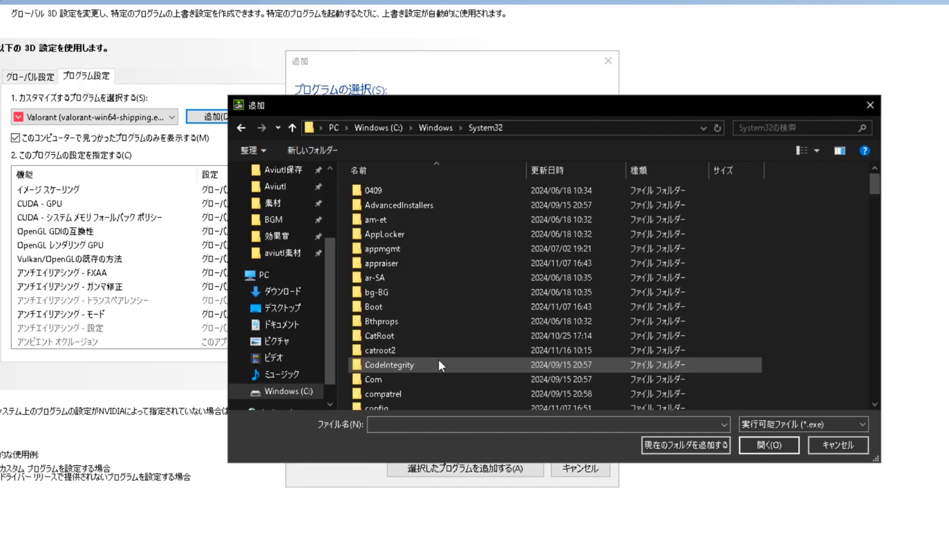
scroll(438, 359, down, 20)
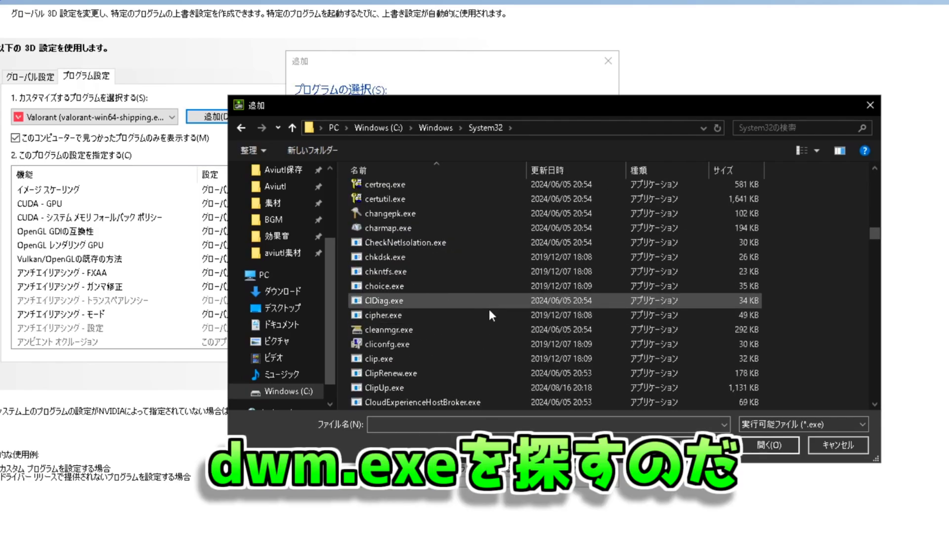
scroll(487, 299, down, 10)
click(492, 301)
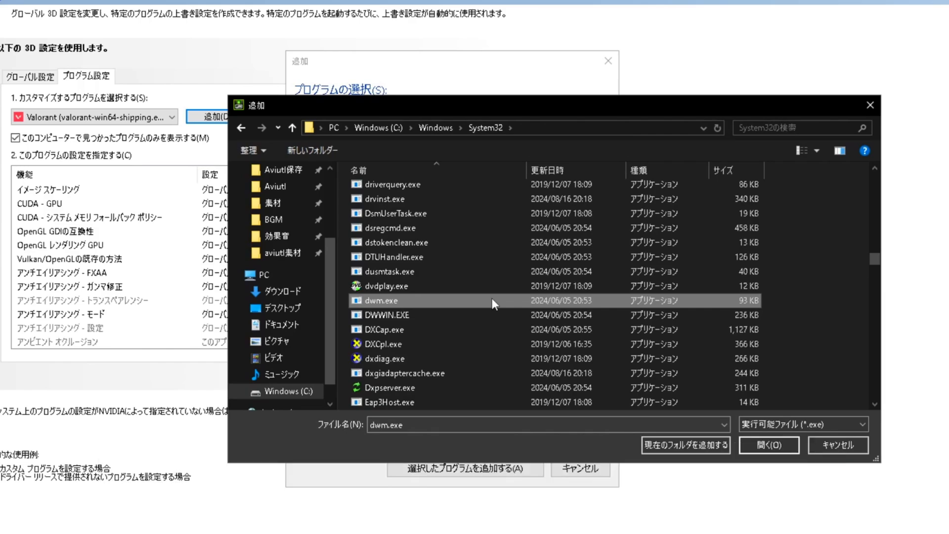
double_click(491, 298)
Set 電源管理モード to パフォーマンス最大化を優先 for the Desktop Windows Manager program
drag(385, 196, 381, 304)
click(368, 344)
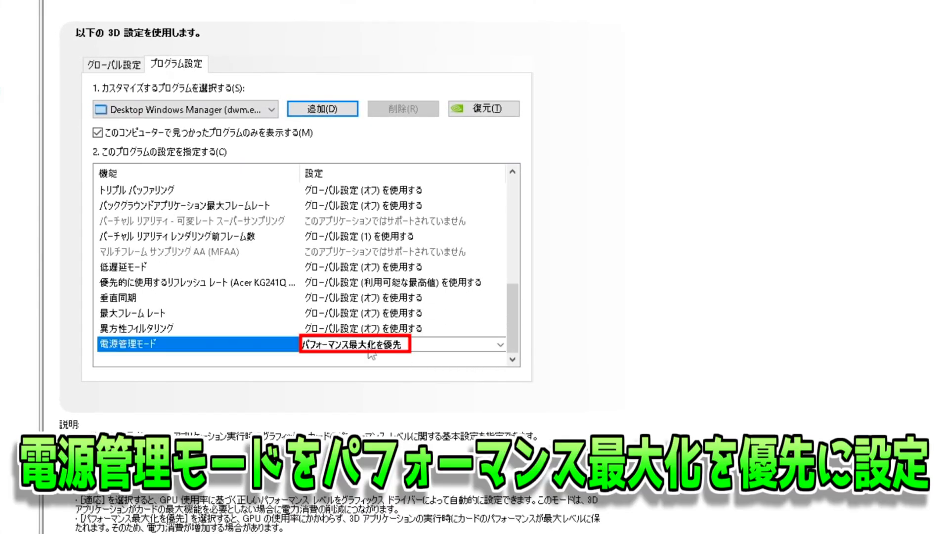
click(369, 344)
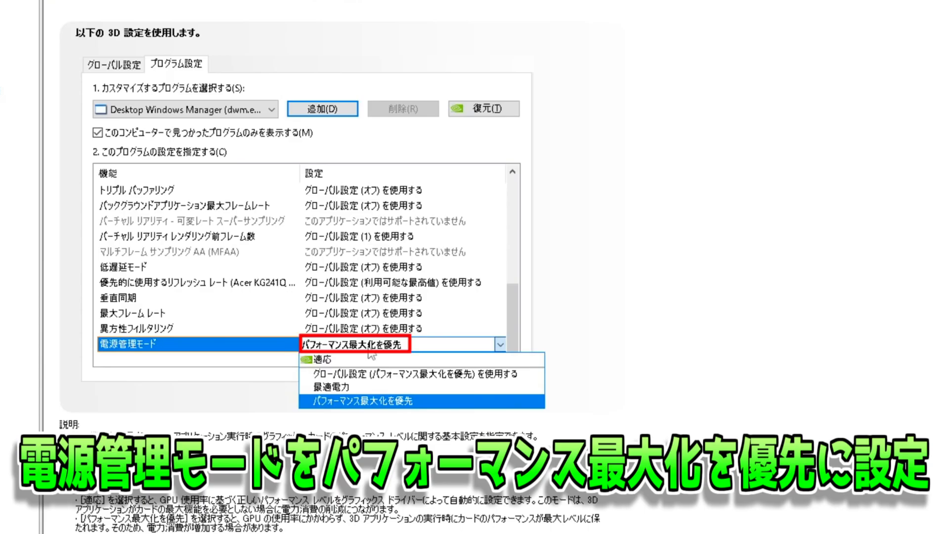
click(439, 399)
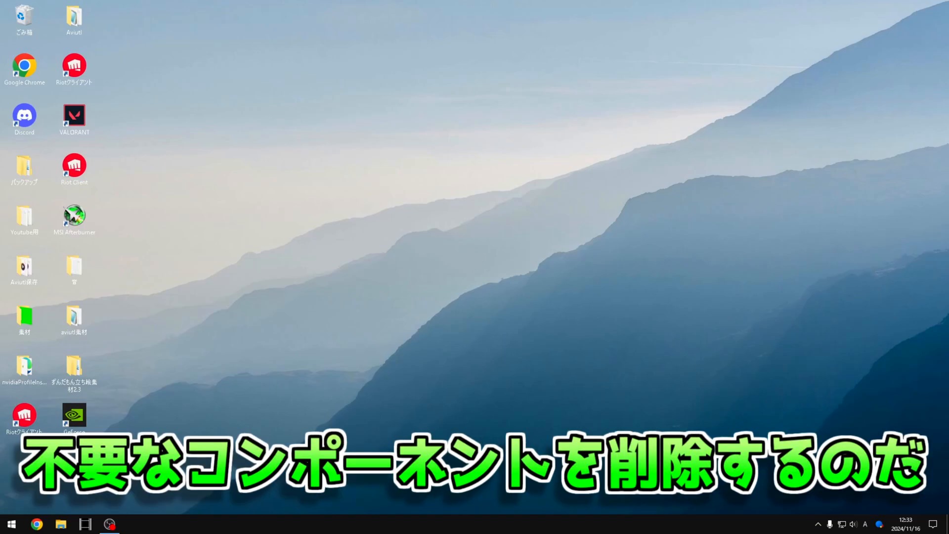
Switch to Windows Settings and open the アプリと機能 list of installed applications
click(11, 524)
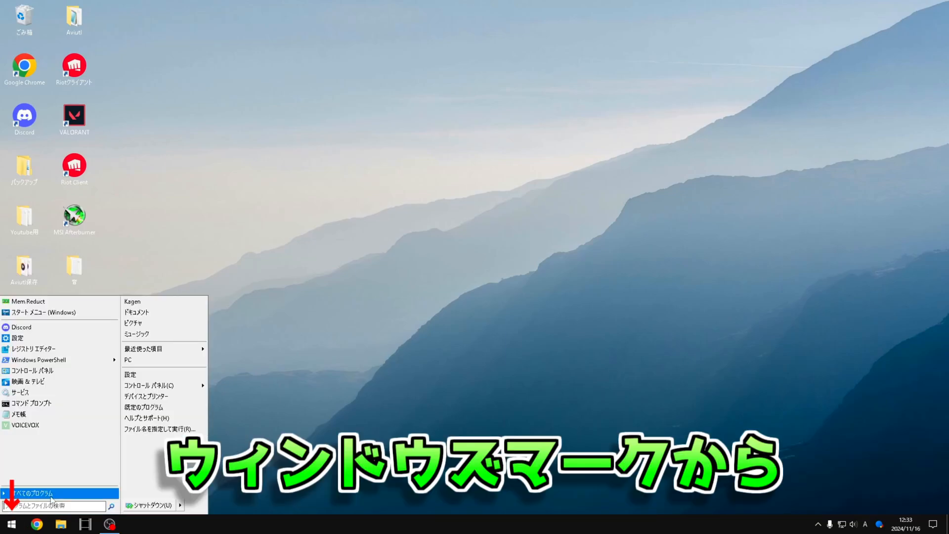
click(150, 372)
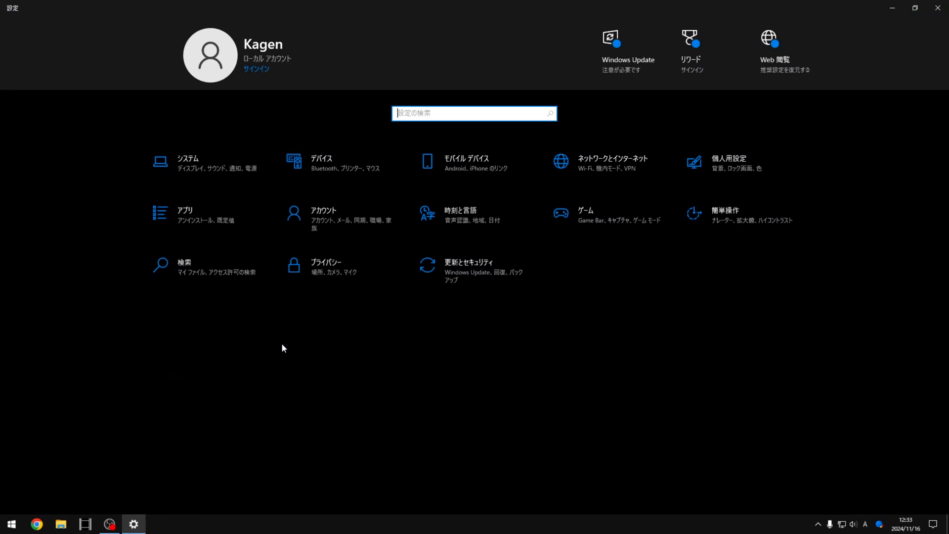
click(229, 214)
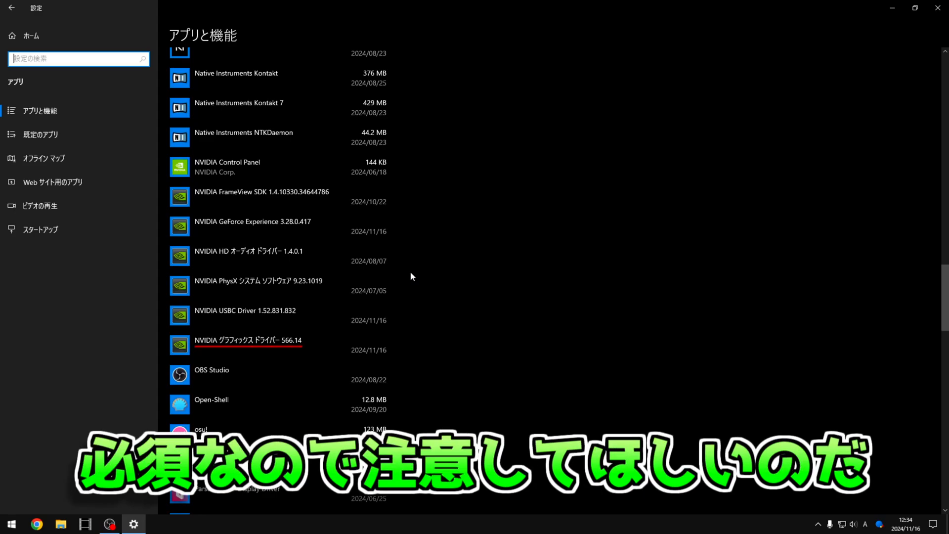
Uninstall NVIDIA FrameView SDK 1.4.10330.34644786 from the installed applications
click(362, 194)
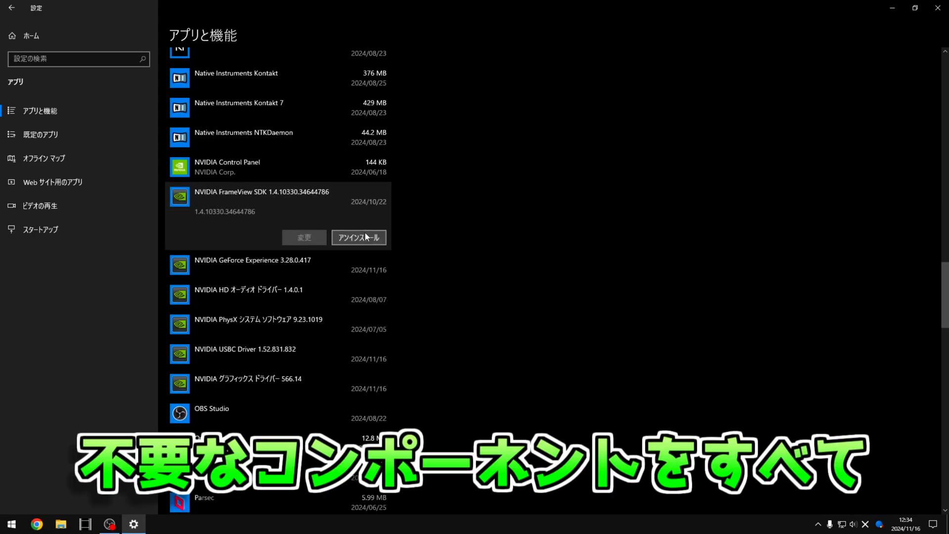
click(365, 232)
click(422, 210)
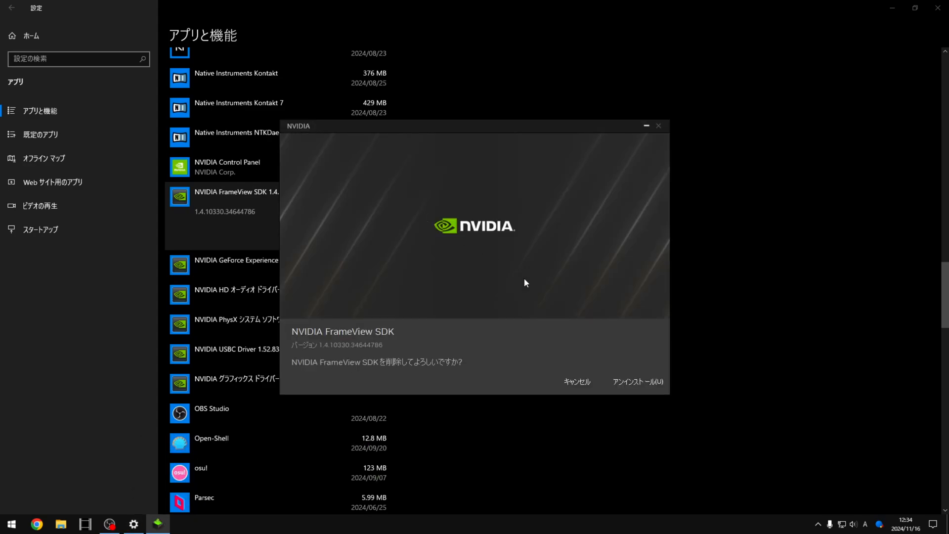
click(630, 379)
click(627, 377)
Uninstall NVIDIA HD オーディオ ドライバー 1.4.0.1 and close its uninstaller
click(364, 267)
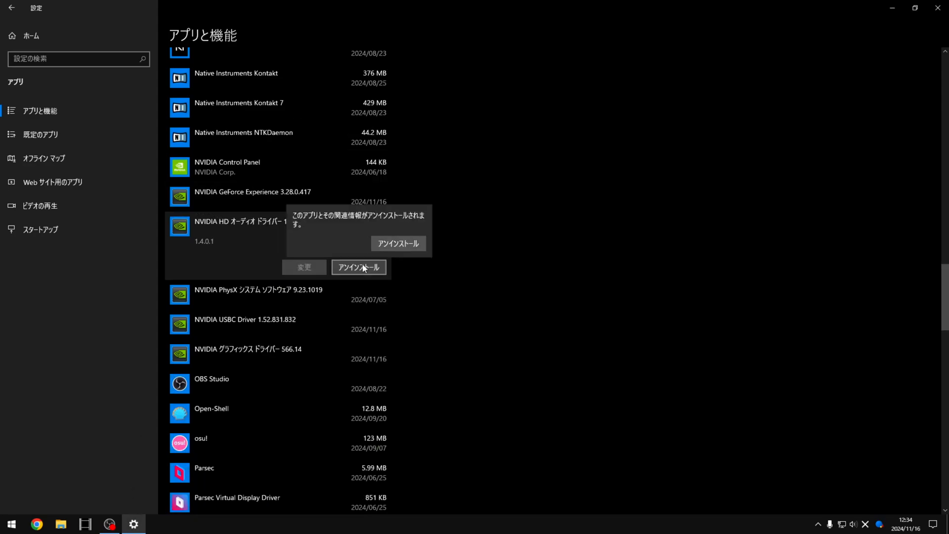
click(364, 249)
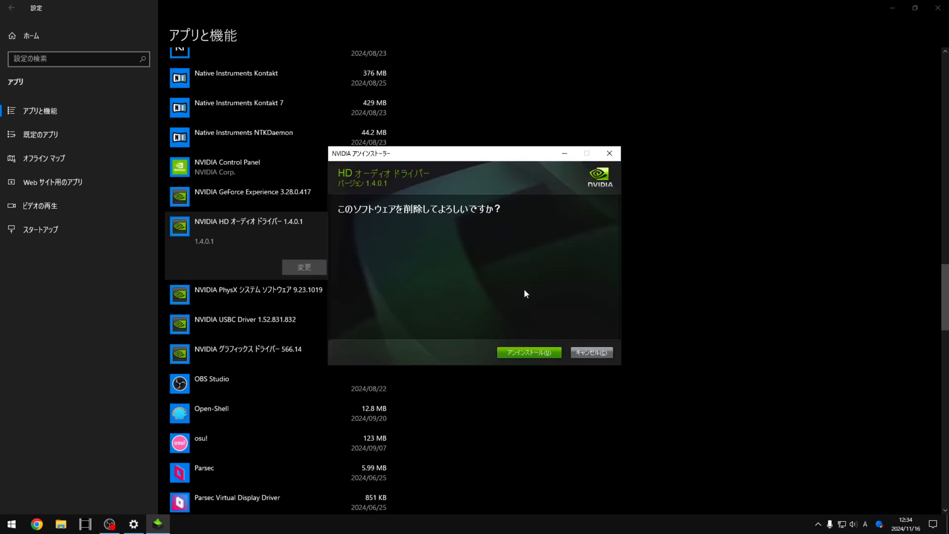
click(539, 350)
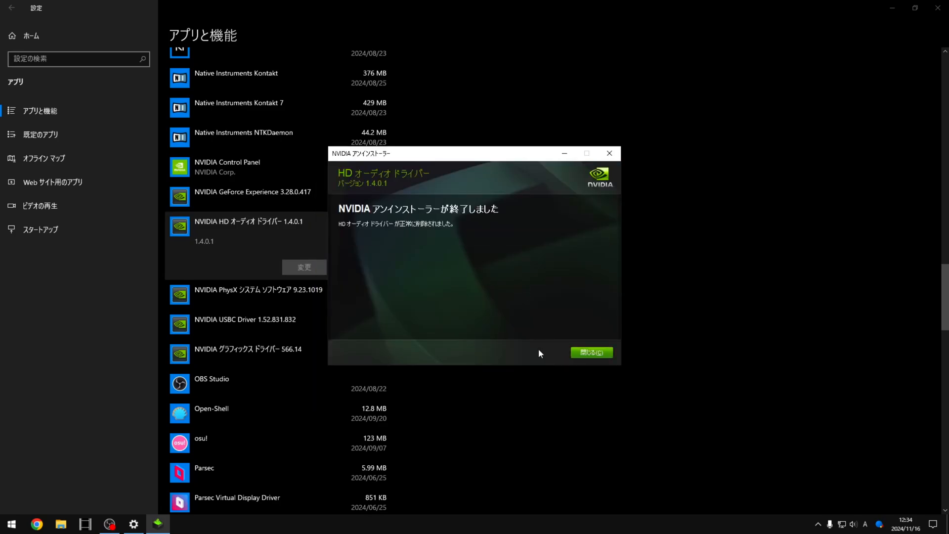
click(592, 353)
Uninstall NVIDIA USBC Driver 1.52.831.832 from the installed applications
click(379, 296)
click(399, 273)
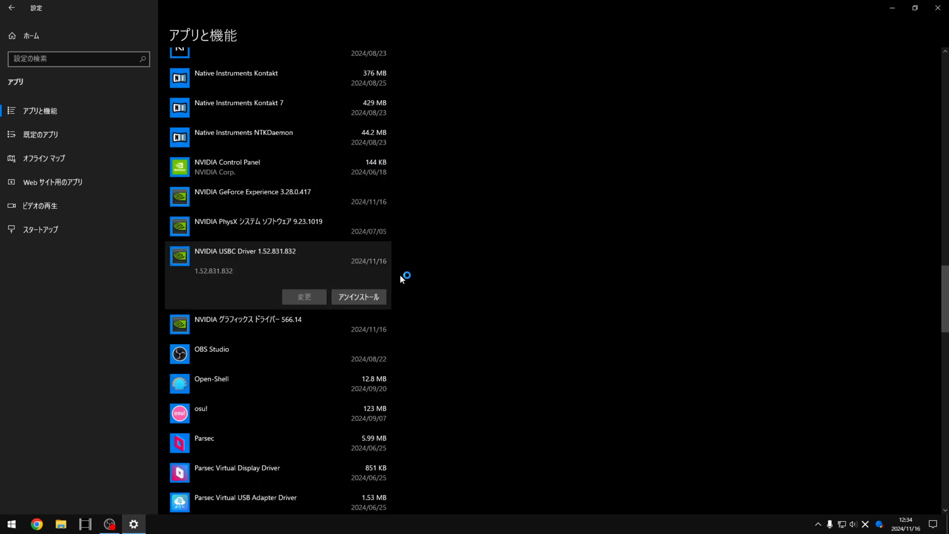
click(546, 353)
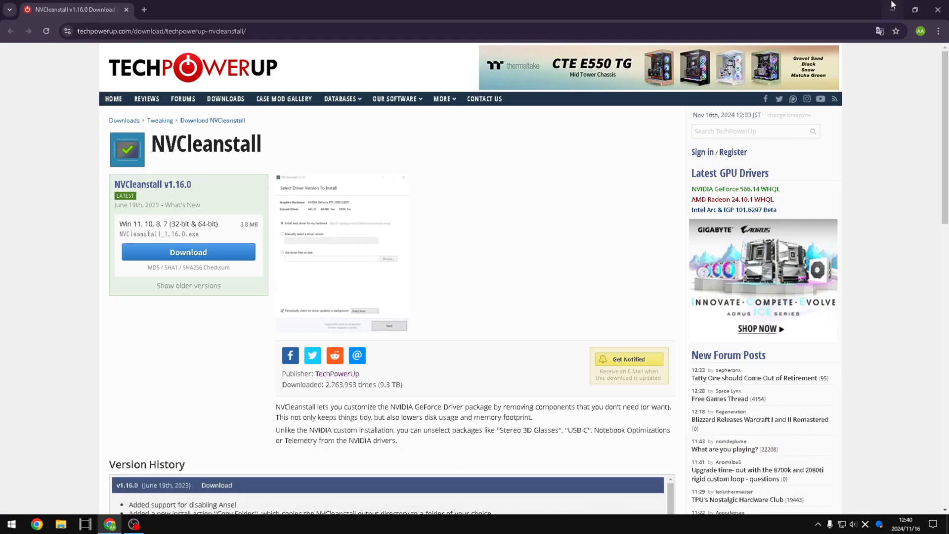
Download NVCleanstall v1.16.0 from the closest TechPowerUp server and launch the downloaded file
click(225, 258)
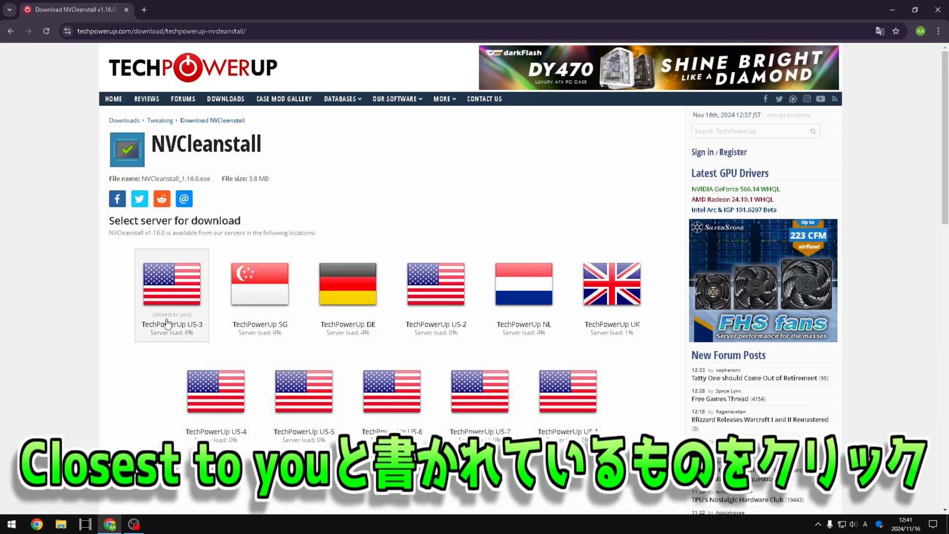
click(184, 277)
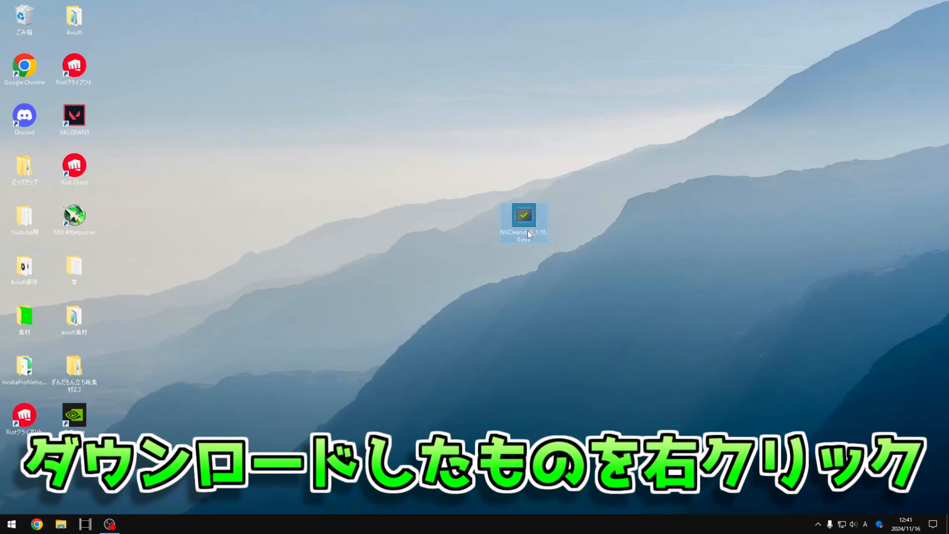
right_click(527, 232)
click(436, 251)
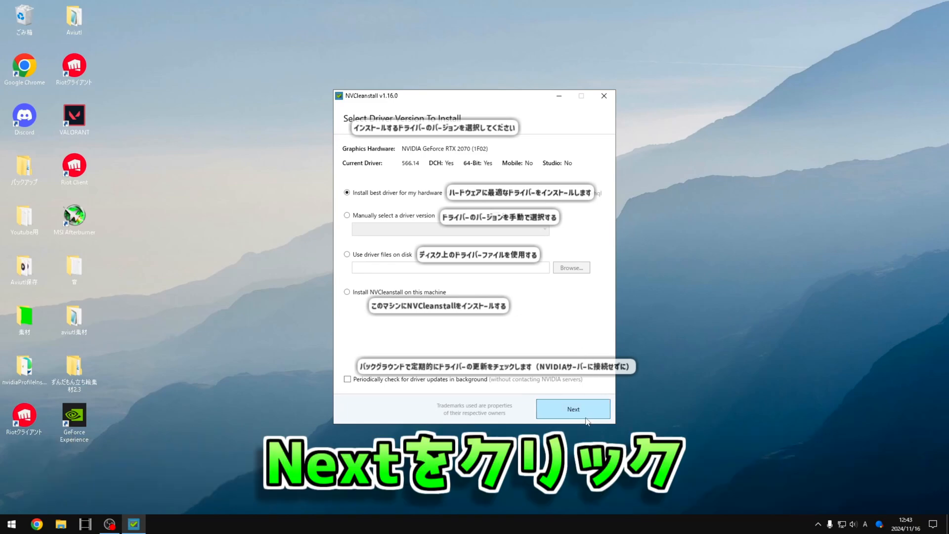
Continue with the best driver for the hardware and read the descriptions of the NV Backend and Process Monitor components
click(585, 420)
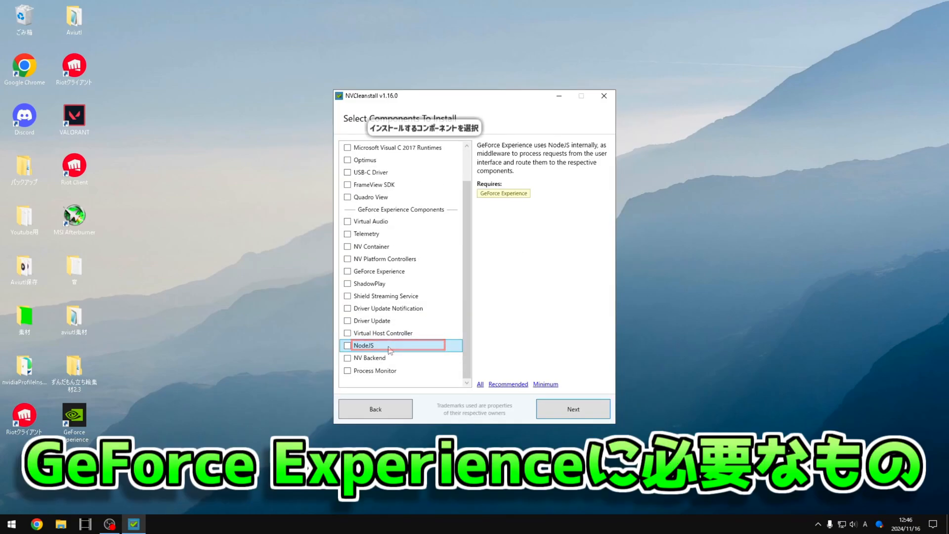
click(393, 358)
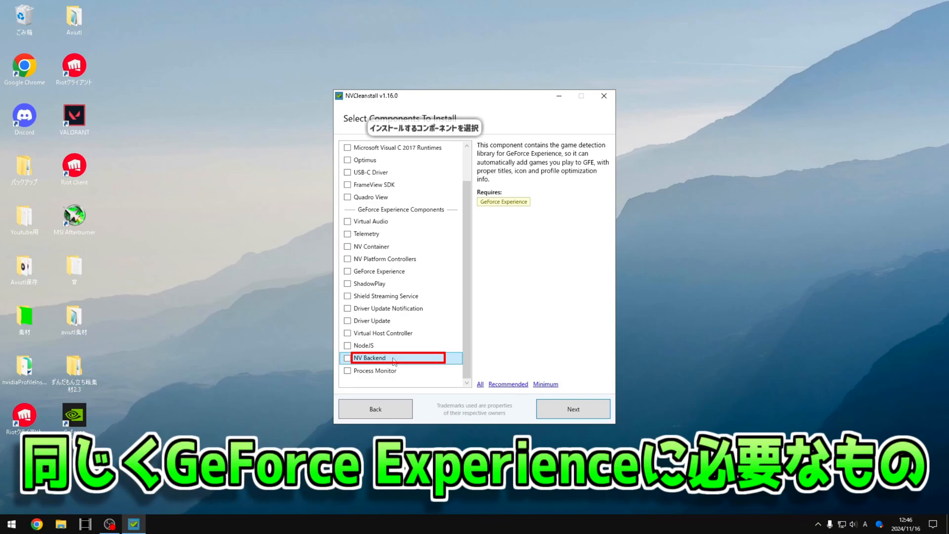
click(398, 371)
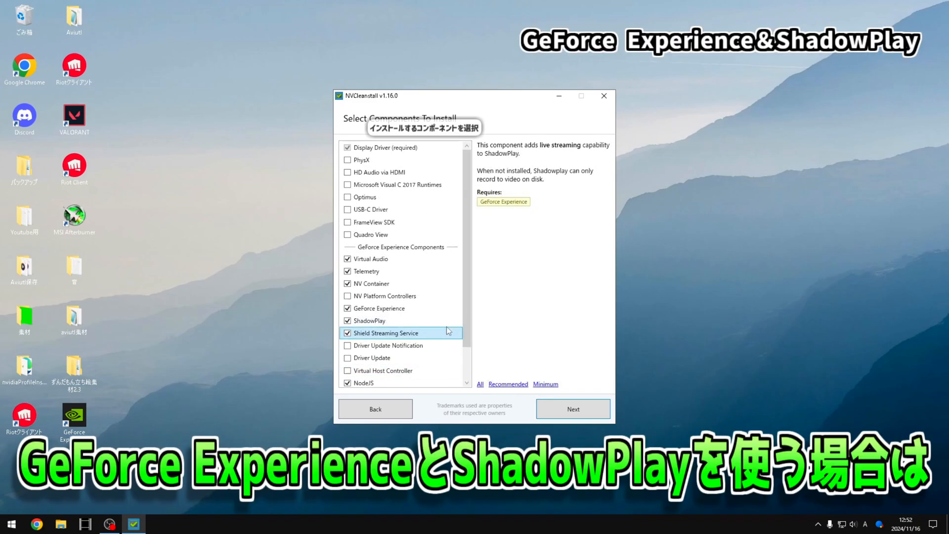
Choose Telemetry, NV Container, GeForce Experience, NodeJS and NV Backend as the optional components, leave out ShadowPlay, and continue
click(446, 321)
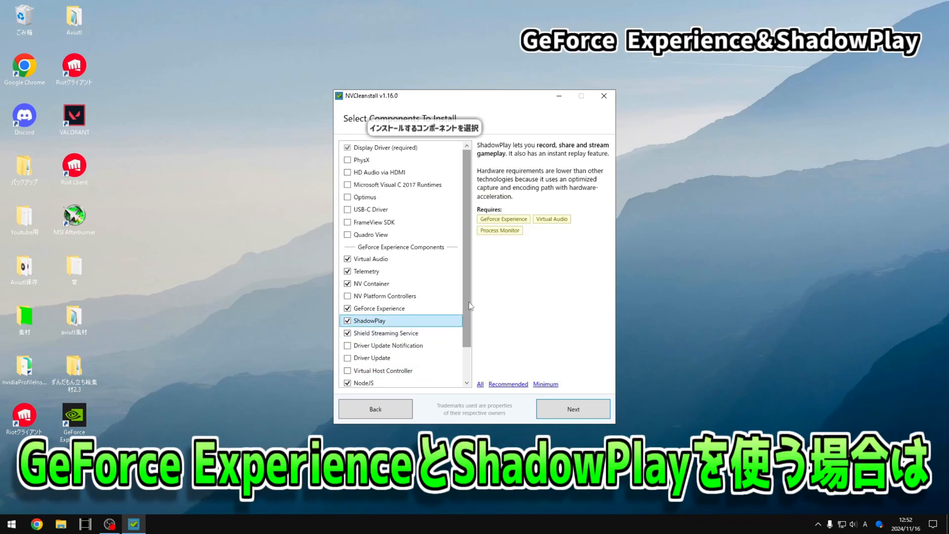
scroll(469, 304, down, 1)
scroll(469, 305, up, 1)
scroll(470, 306, down, 1)
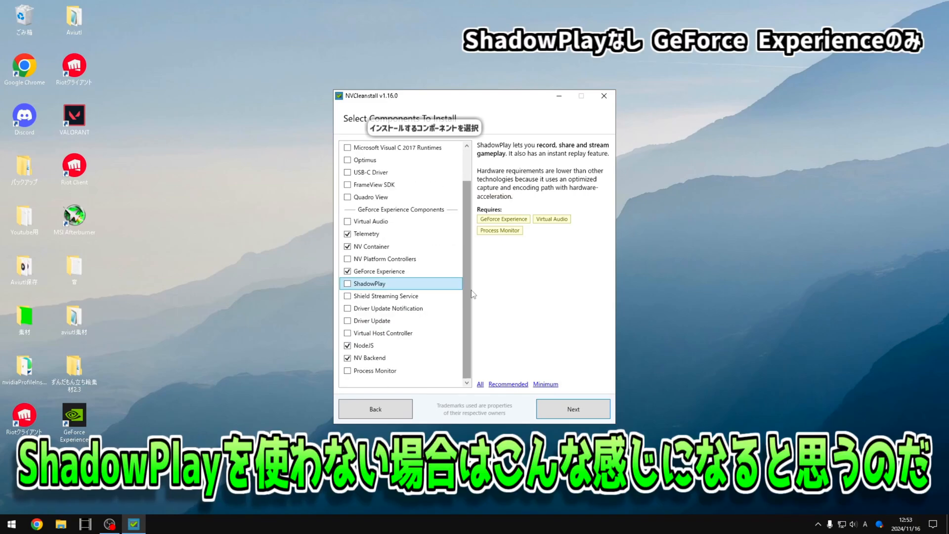
scroll(473, 294, up, 1)
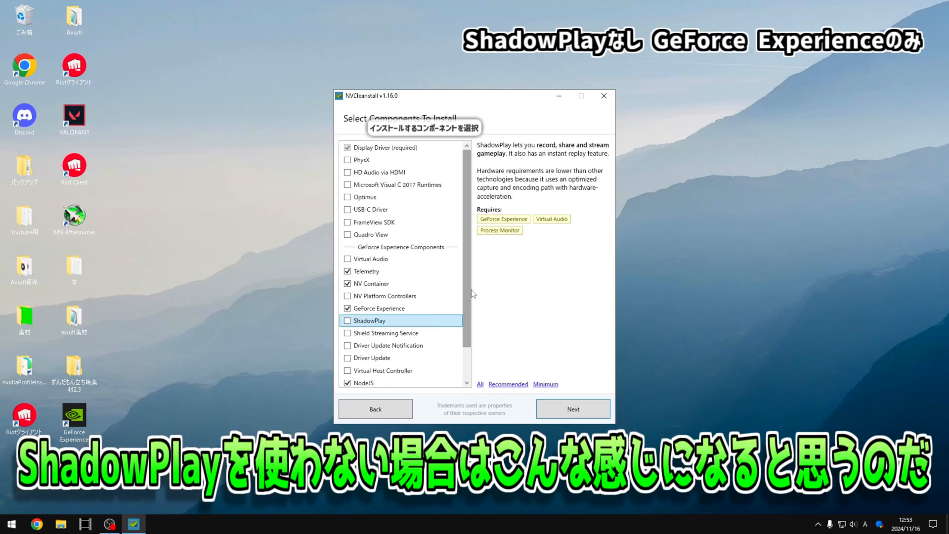
scroll(473, 294, down, 1)
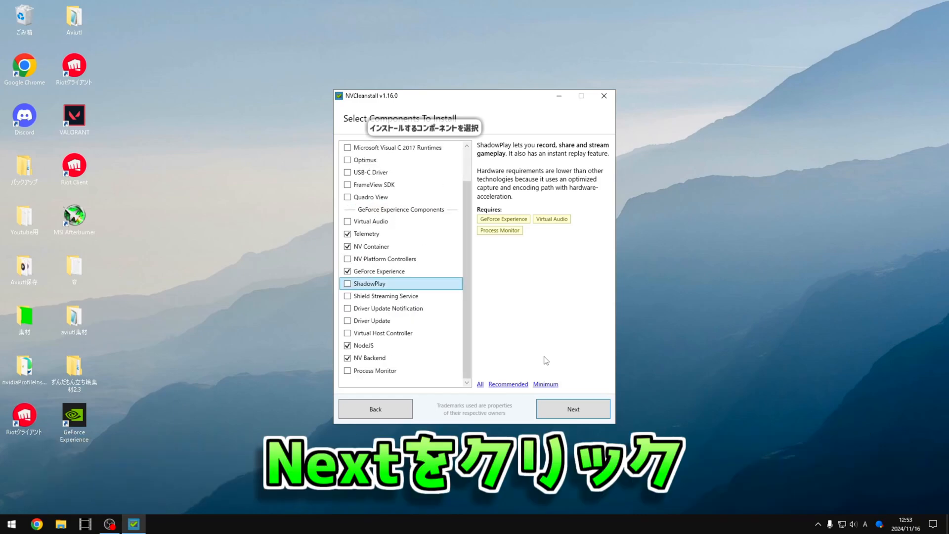
click(572, 409)
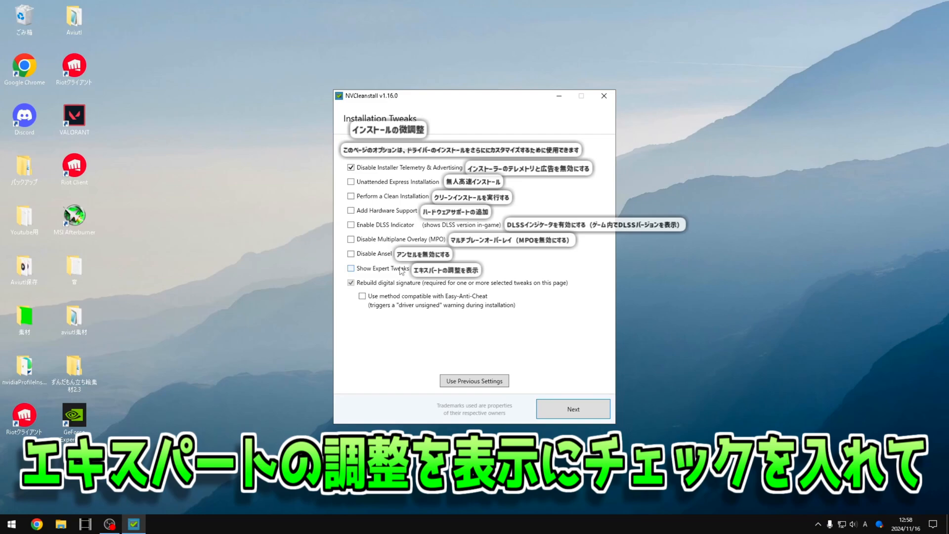
Enable the expert tweaks Disable Driver Telemetry and Disable HDCP, the Easy-Anti-Cheat compatible method and automatic acceptance of the "driver unsigned" warning, and continue
click(401, 270)
scroll(405, 264, down, 1)
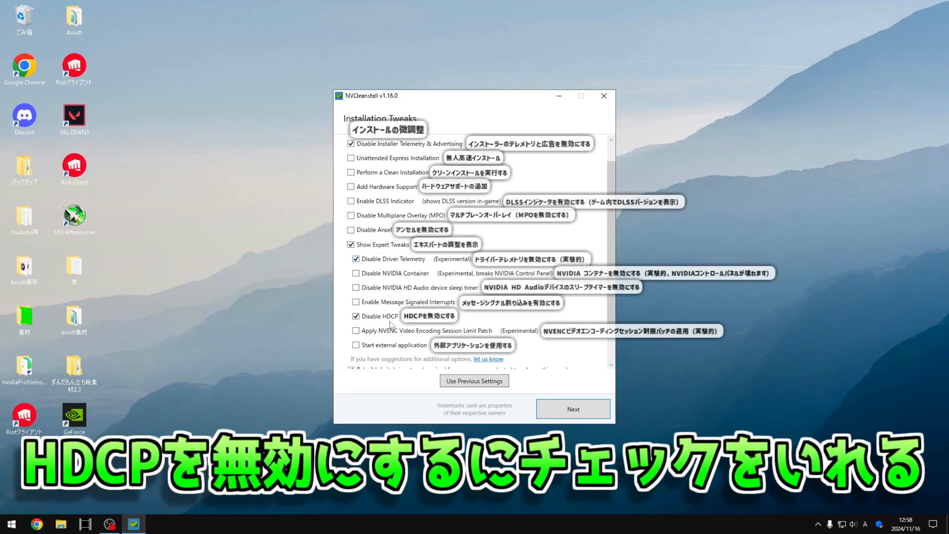
scroll(390, 324, down, 2)
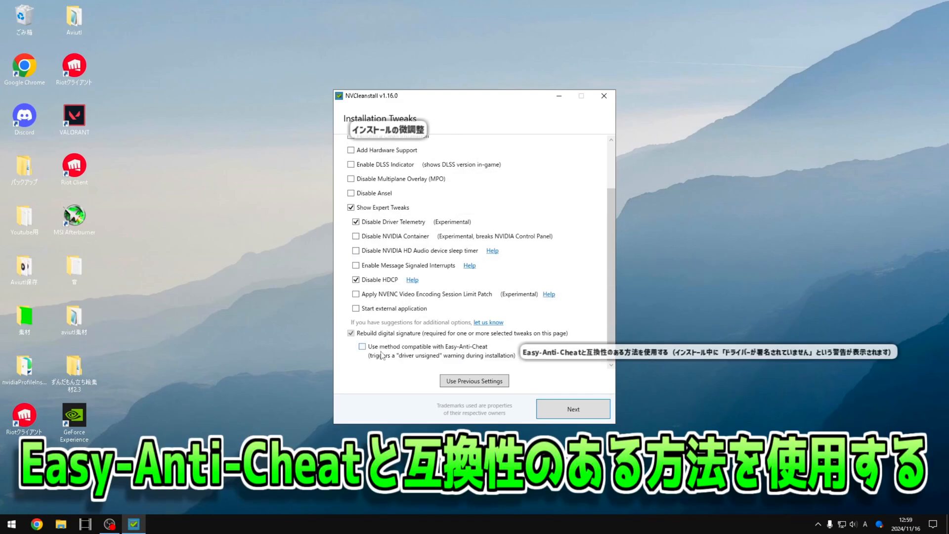
click(381, 352)
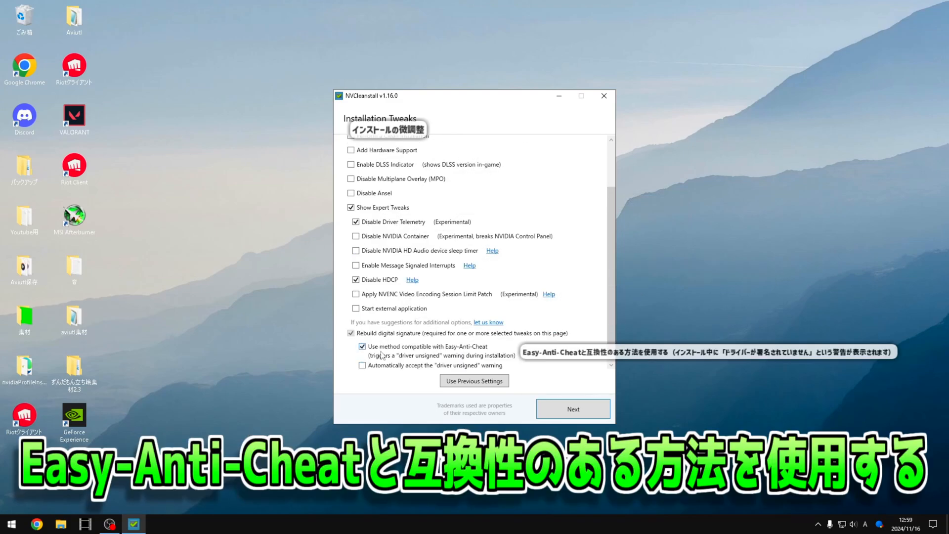
click(396, 365)
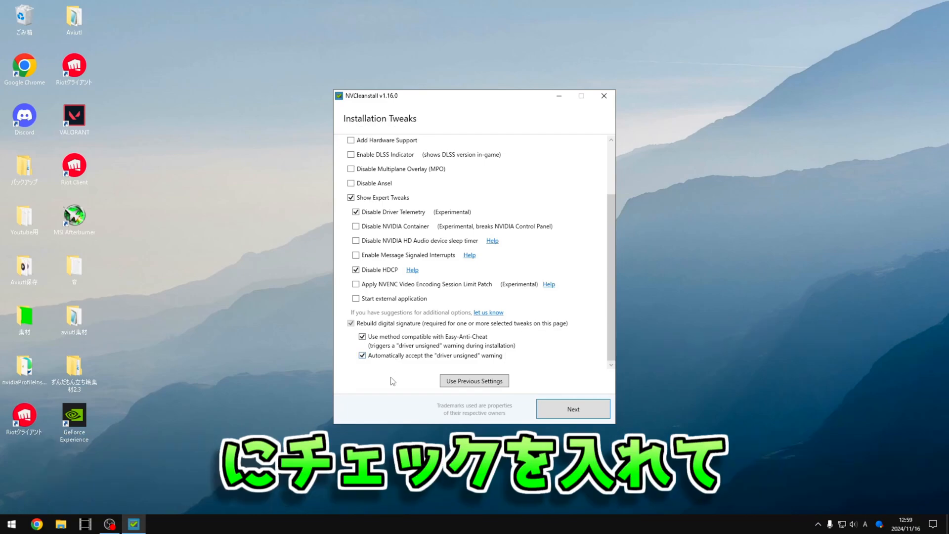
click(565, 412)
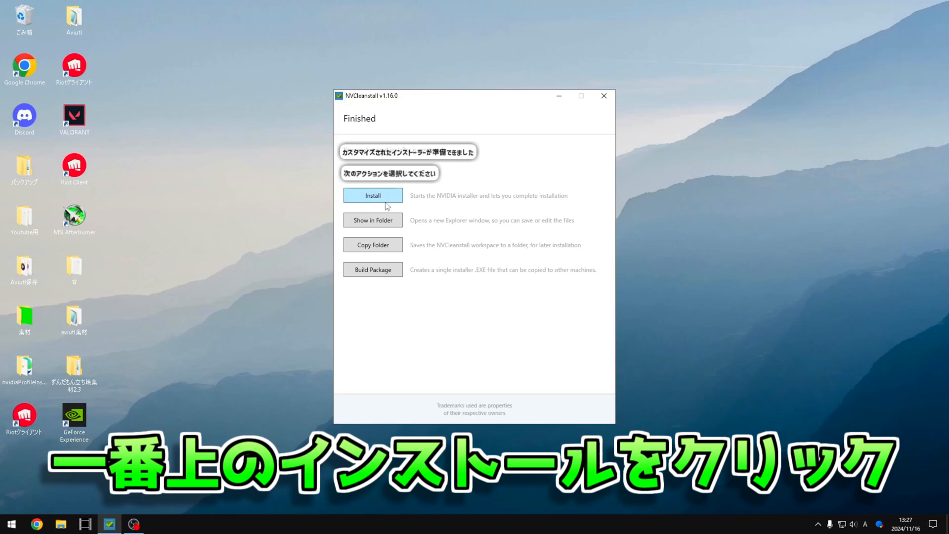
Start the customised driver installation and accept the licence for NVIDIA グラフィックス ドライバーおよび GeForce Experience
click(382, 198)
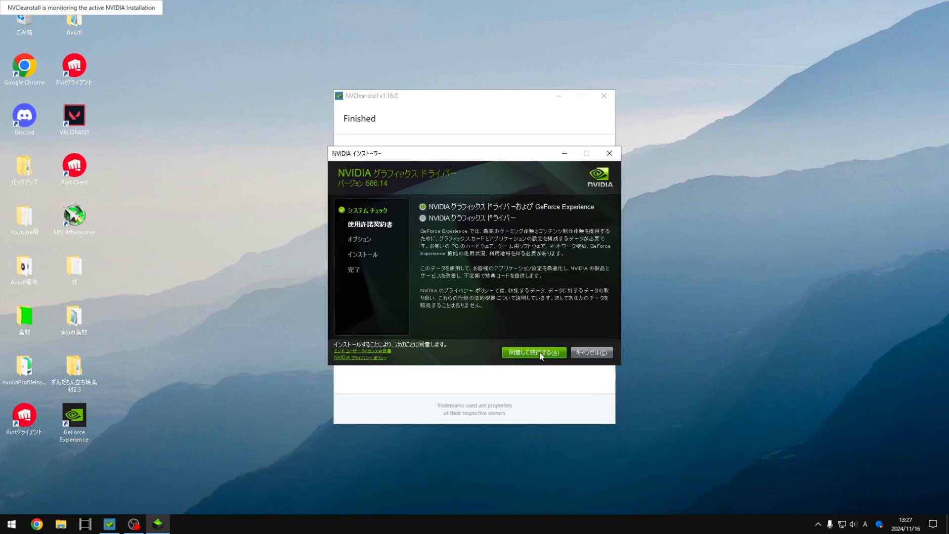
click(541, 354)
click(541, 353)
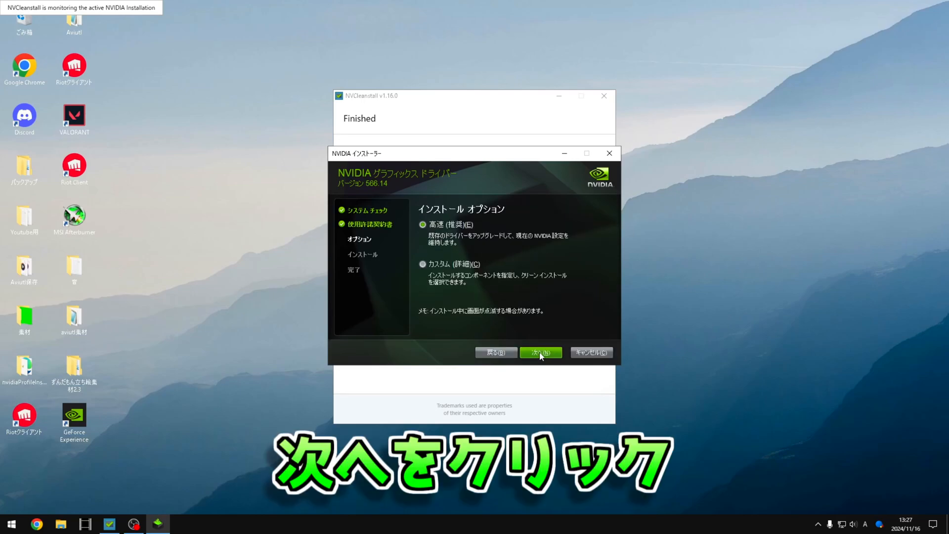